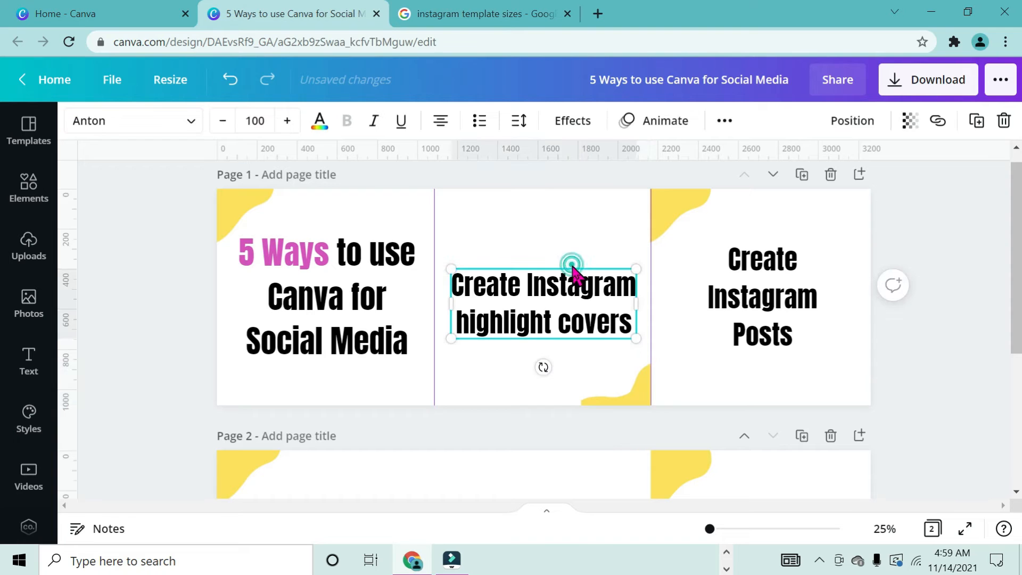
left_click(541, 213)
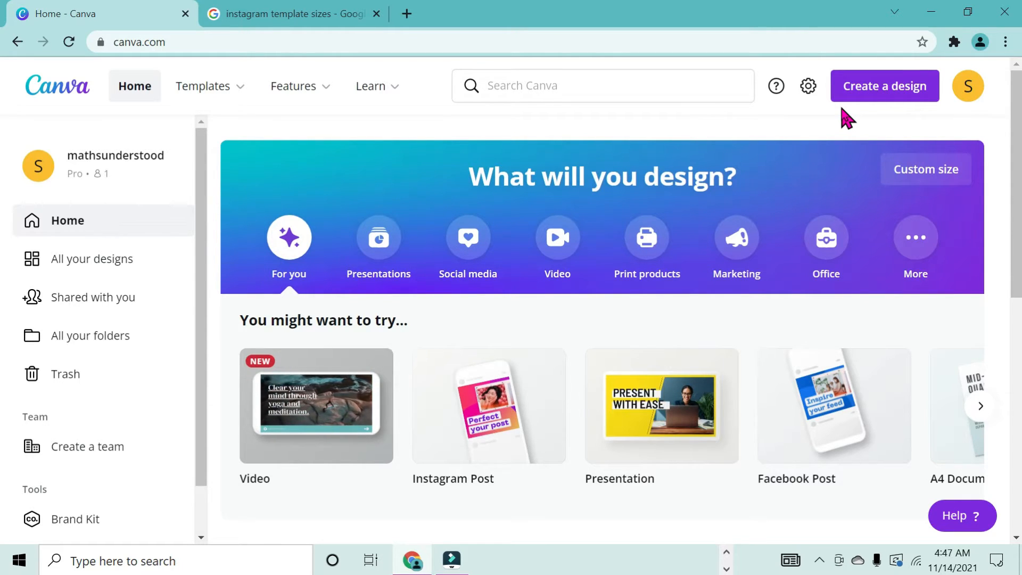
Create a blank design with a custom size of 3260 x 1080 px and collapse the templates list
left_click(871, 89)
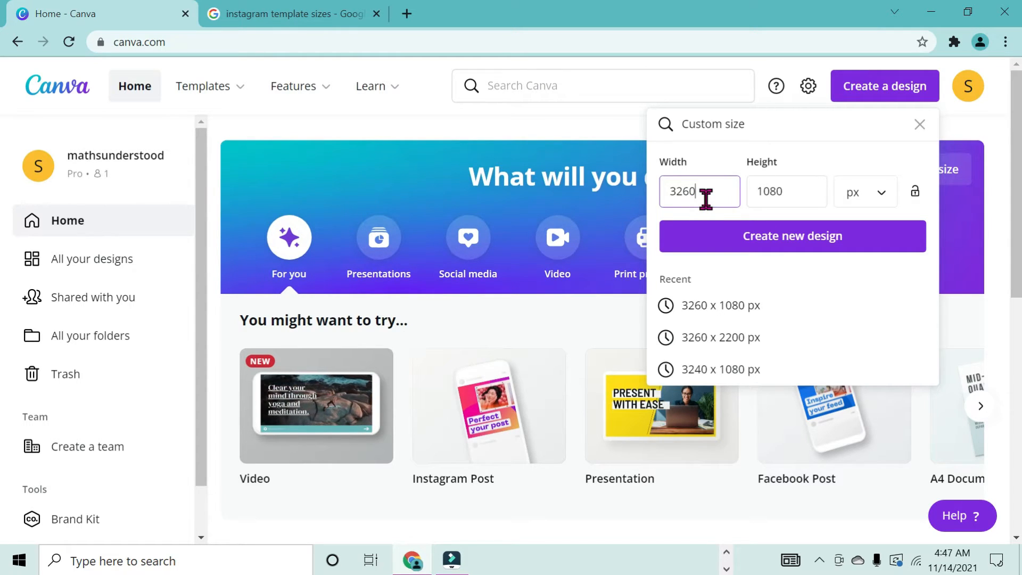
left_click(769, 242)
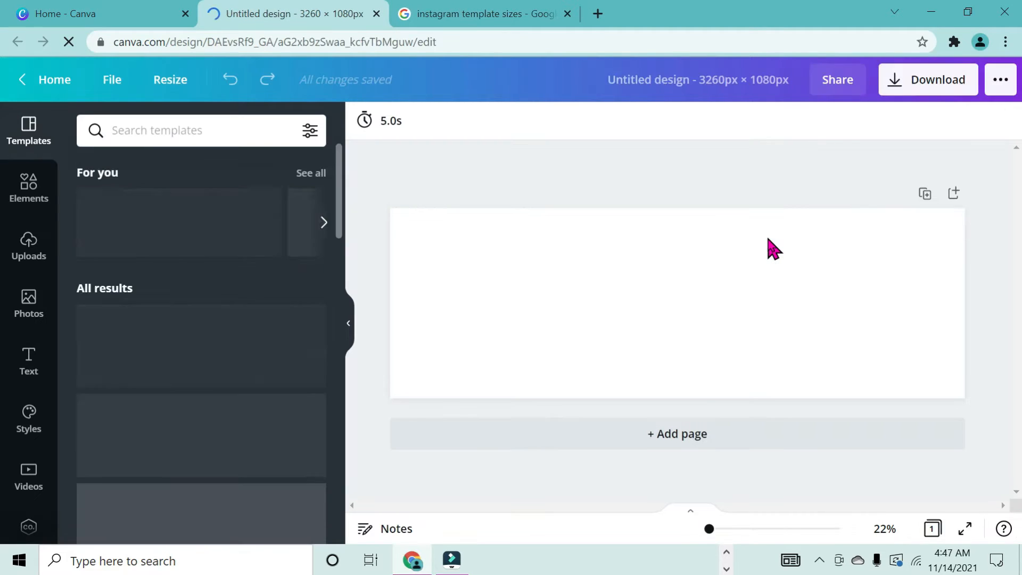
left_click(350, 323)
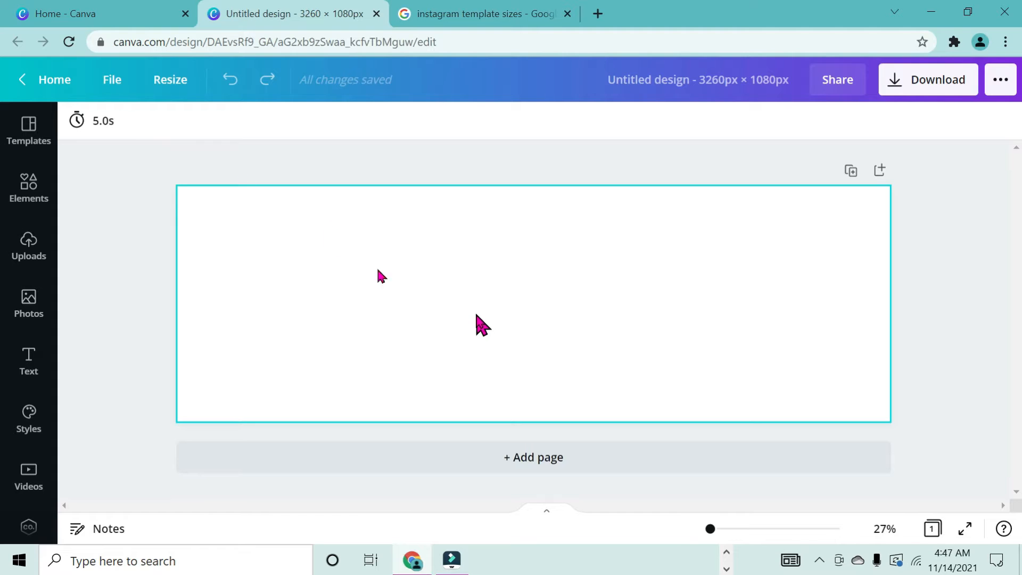
Show the rulers and place two vertical guides dividing the page into three equal panels, the first at about 1083 px
left_click(112, 82)
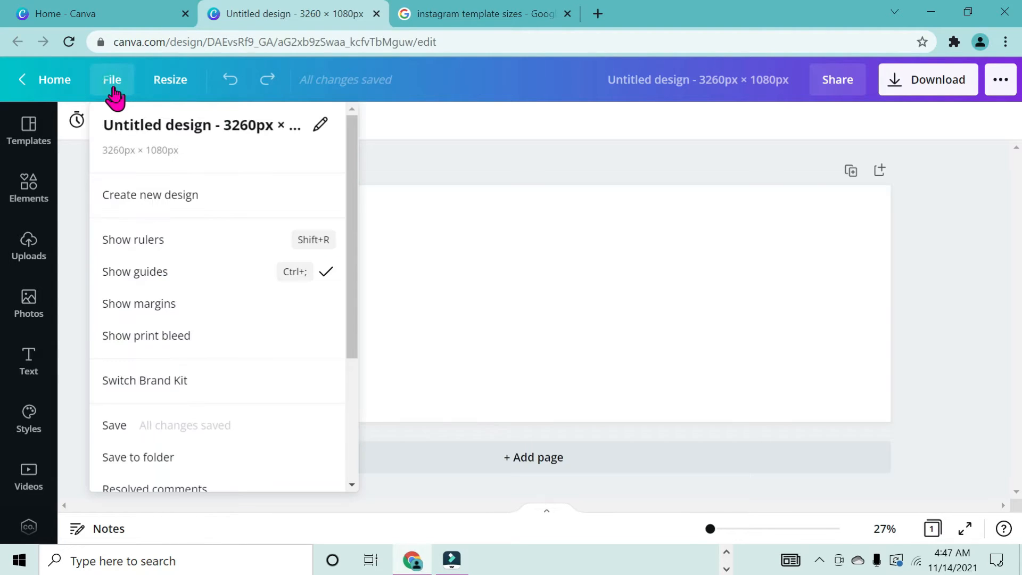
left_click(167, 245)
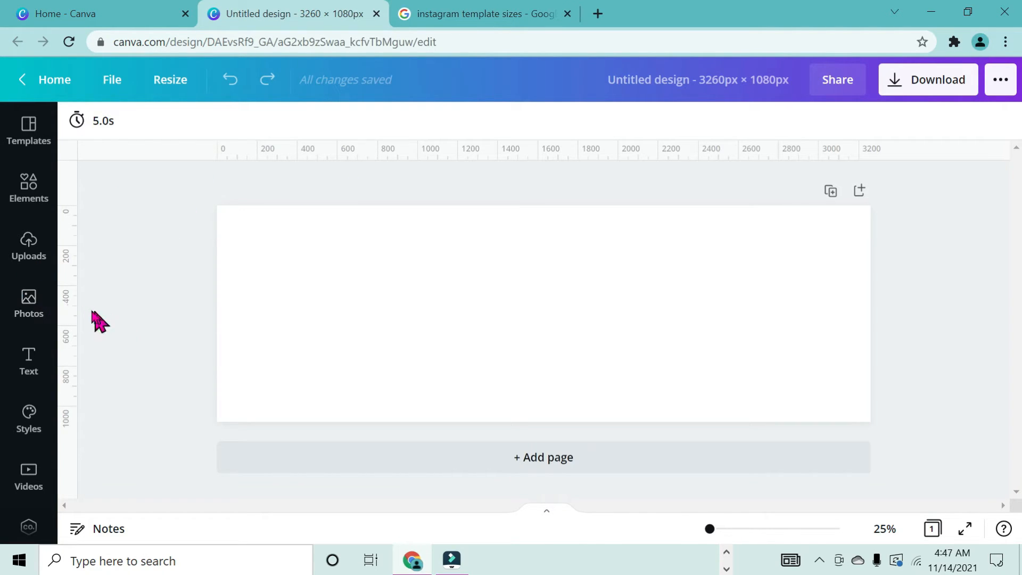
left_click_drag(76, 268, 434, 257)
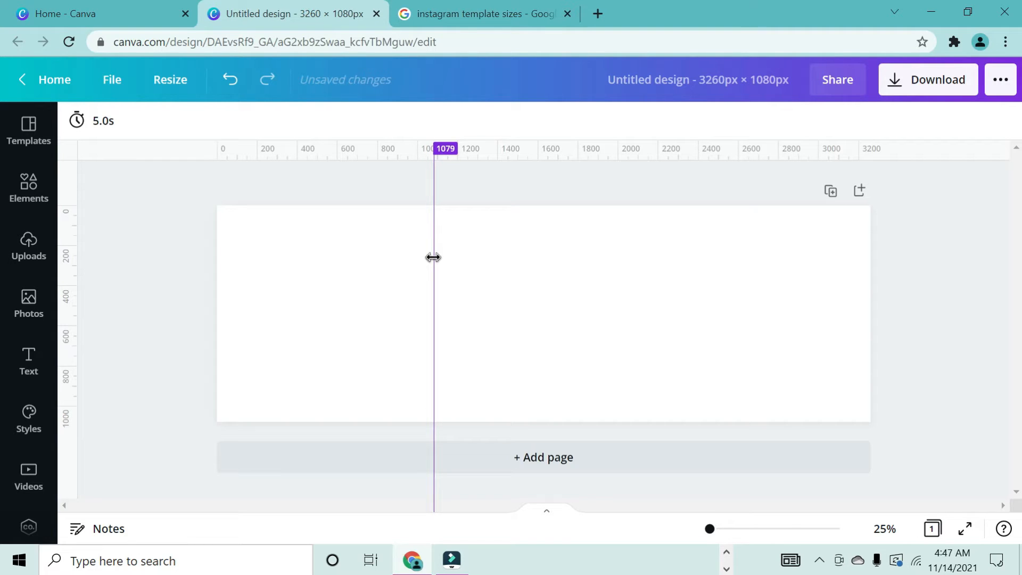
left_click_drag(433, 257, 434, 258)
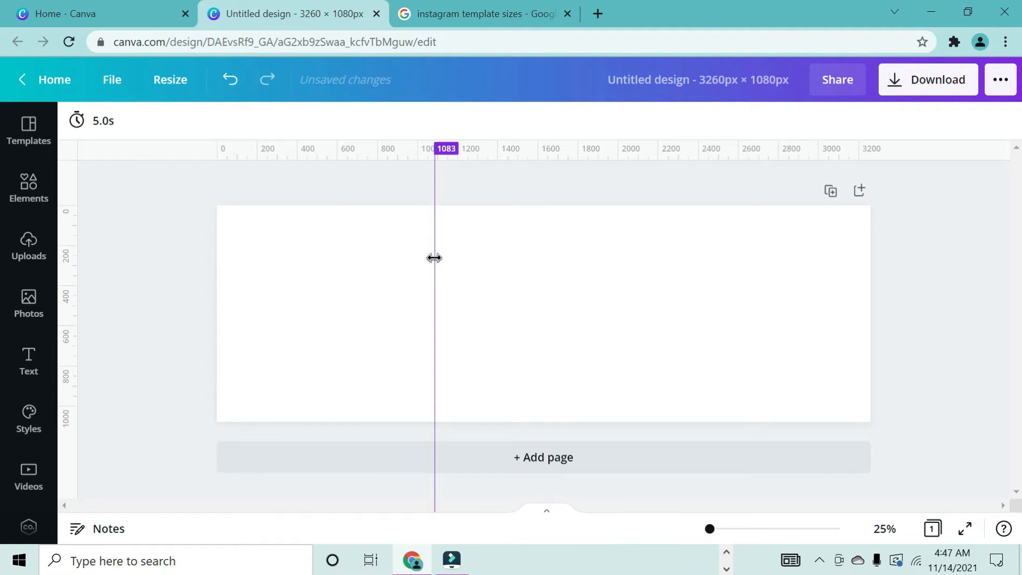
left_click_drag(435, 257, 435, 257)
left_click_drag(434, 258, 434, 258)
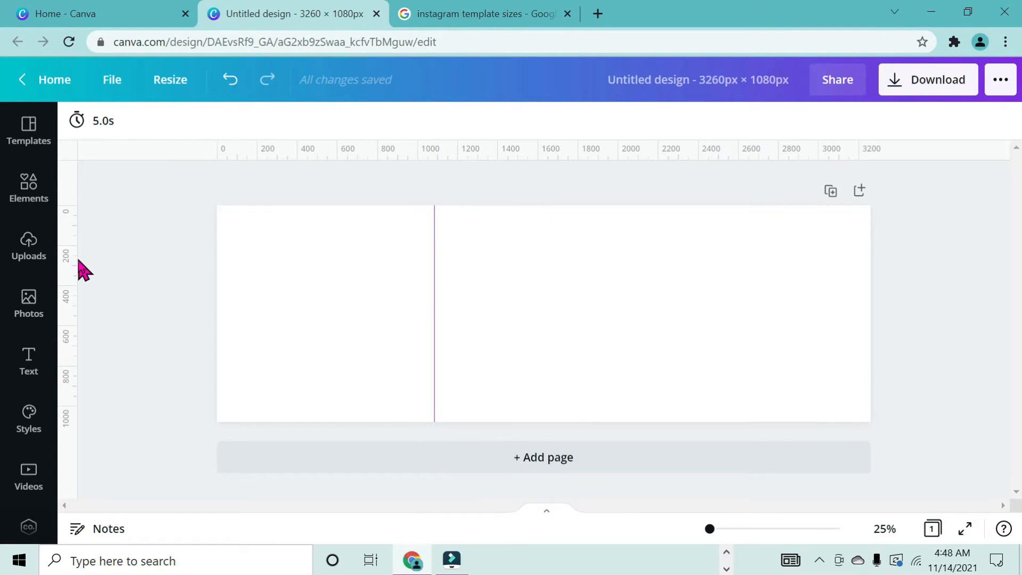
left_click_drag(77, 258, 651, 214)
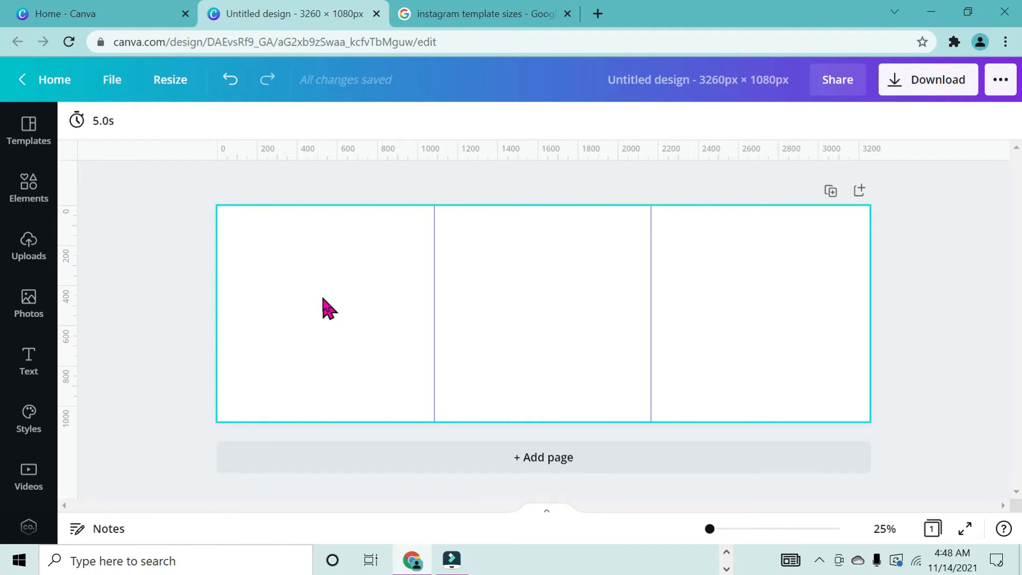
Add a text box in the upper part of the first panel and enlarge it to a font size of about 82
left_click(323, 299)
key("t")
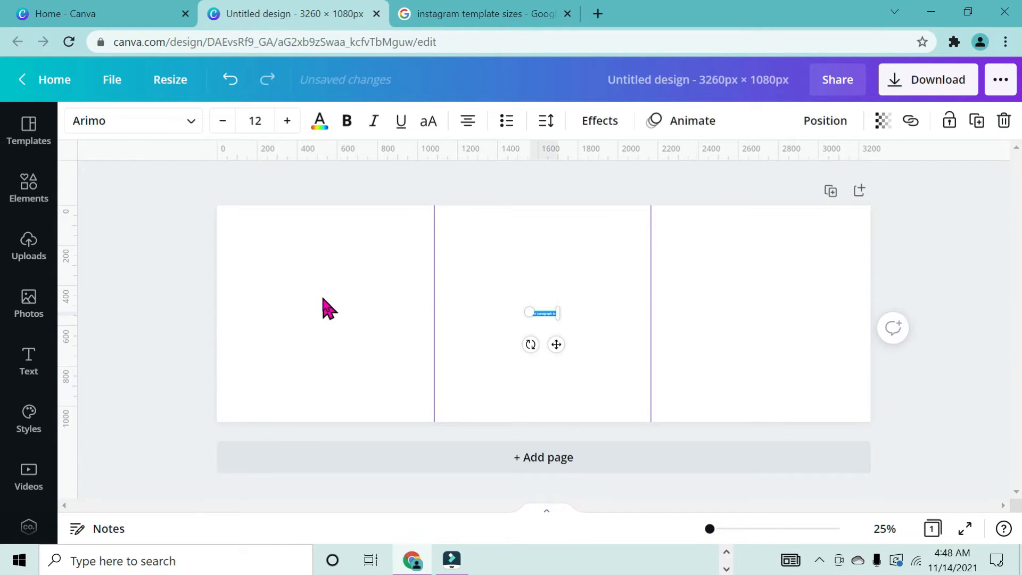
left_click_drag(556, 342, 418, 346)
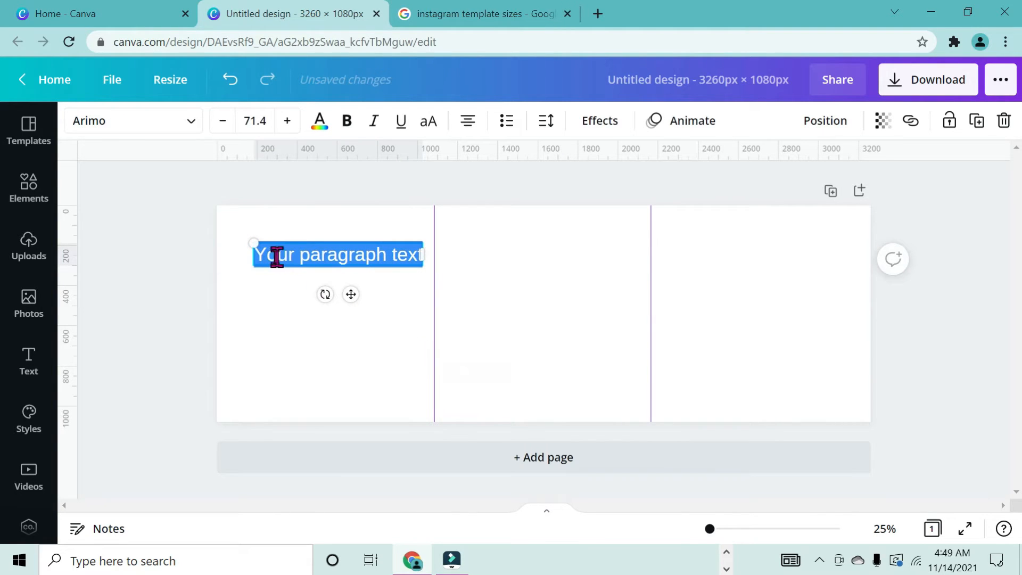
left_click_drag(252, 267, 227, 267)
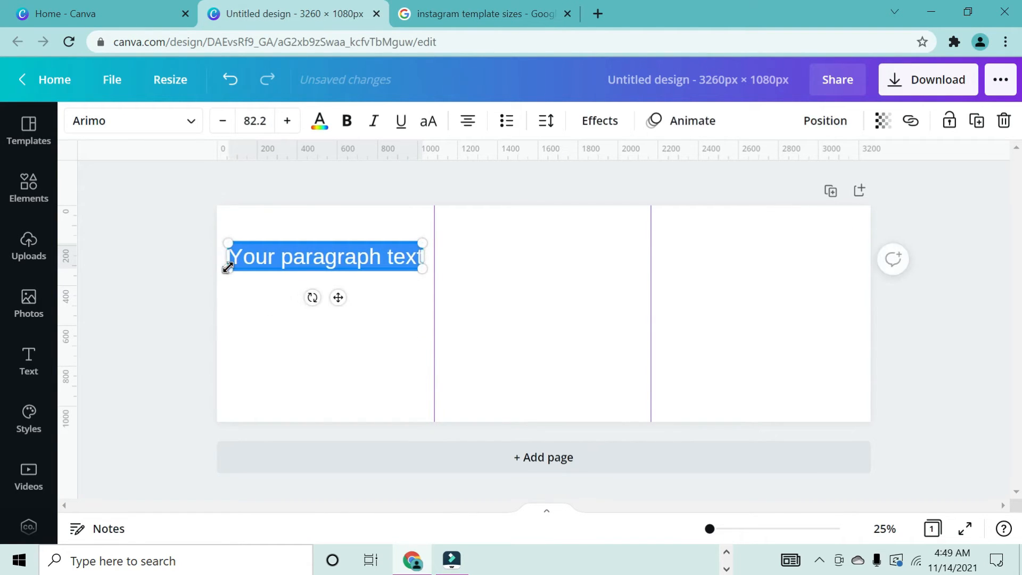
Replace the placeholder text with "5 Ways to use Canva for Social Media", broken into three lines after "use" and "for"
type("5")
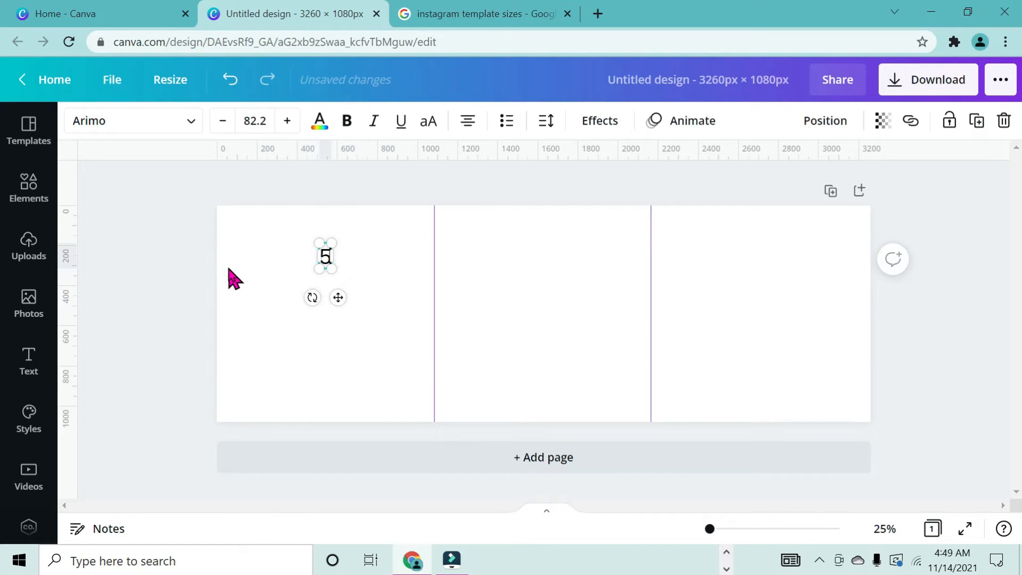
type(" W")
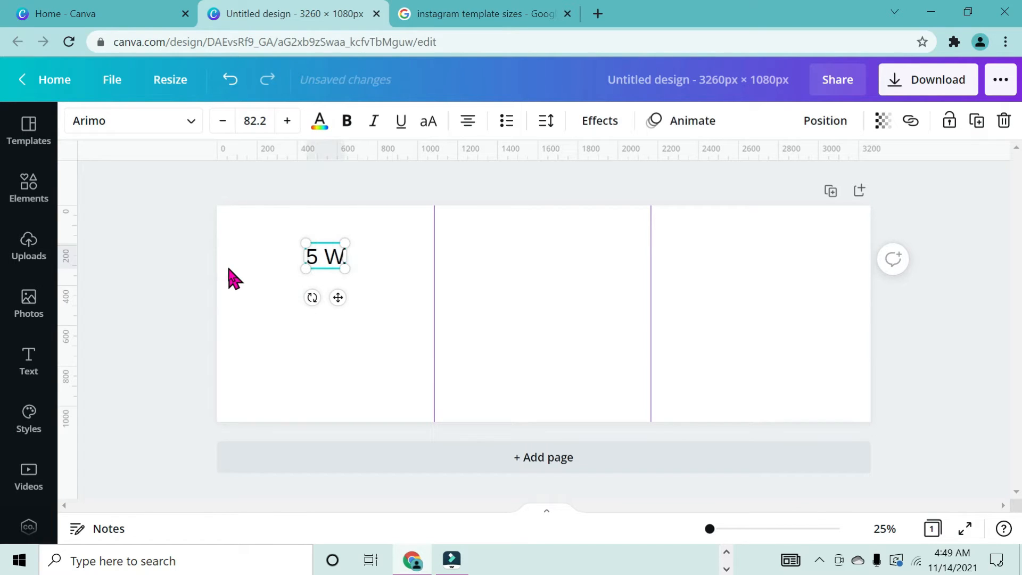
type("ays to use")
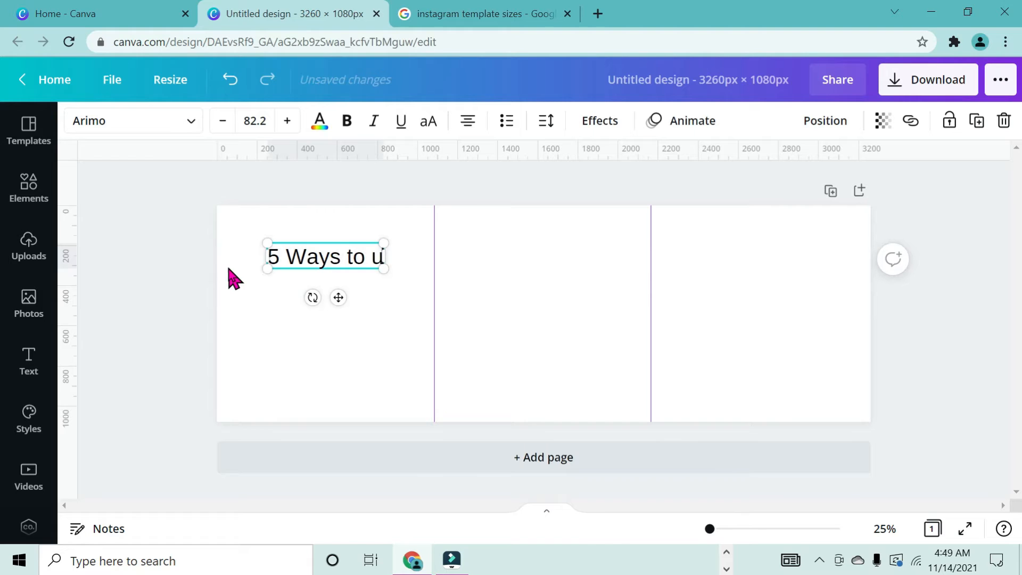
key("Return")
type("Canva")
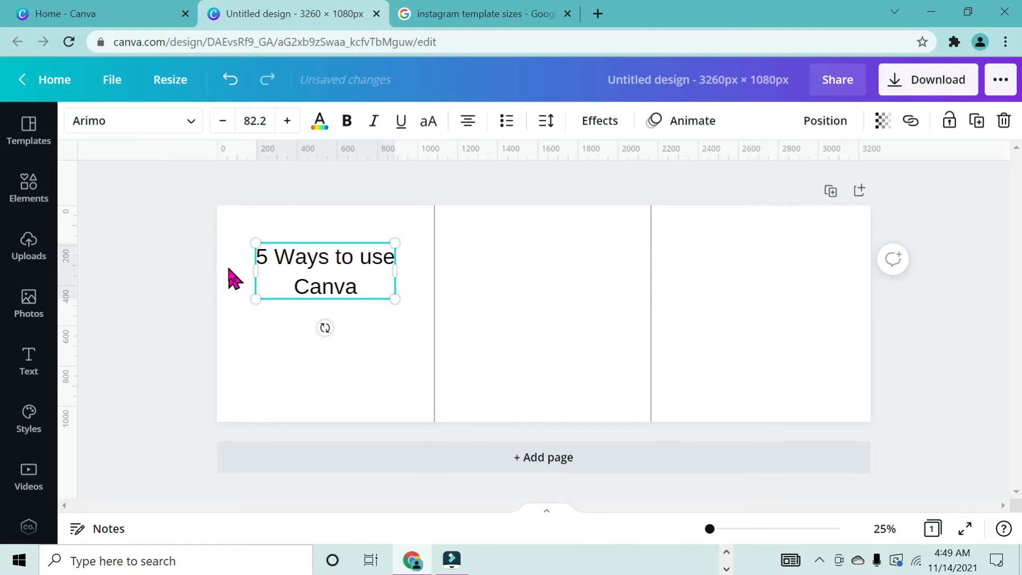
type(" for")
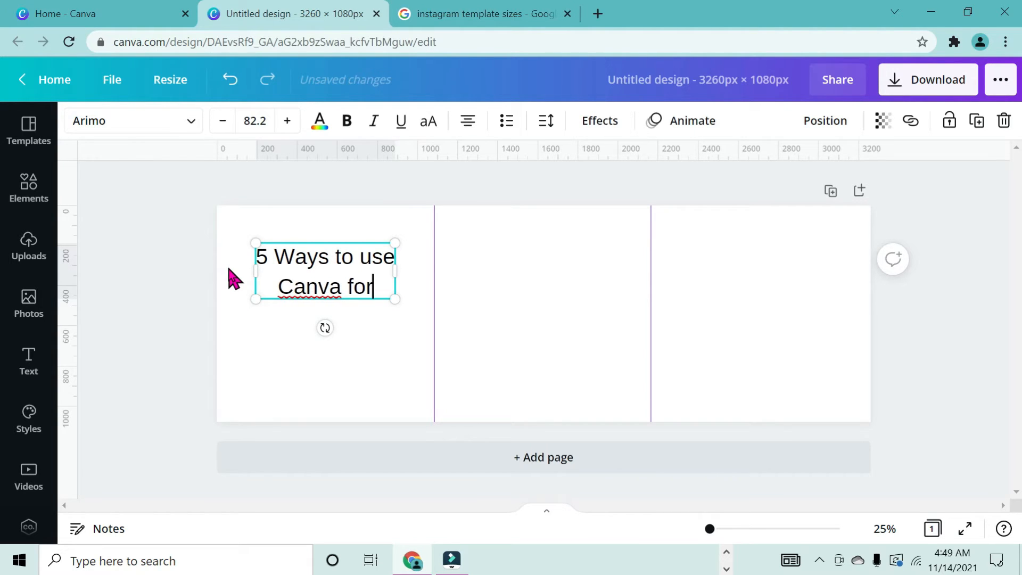
key("Return")
type("Social Media")
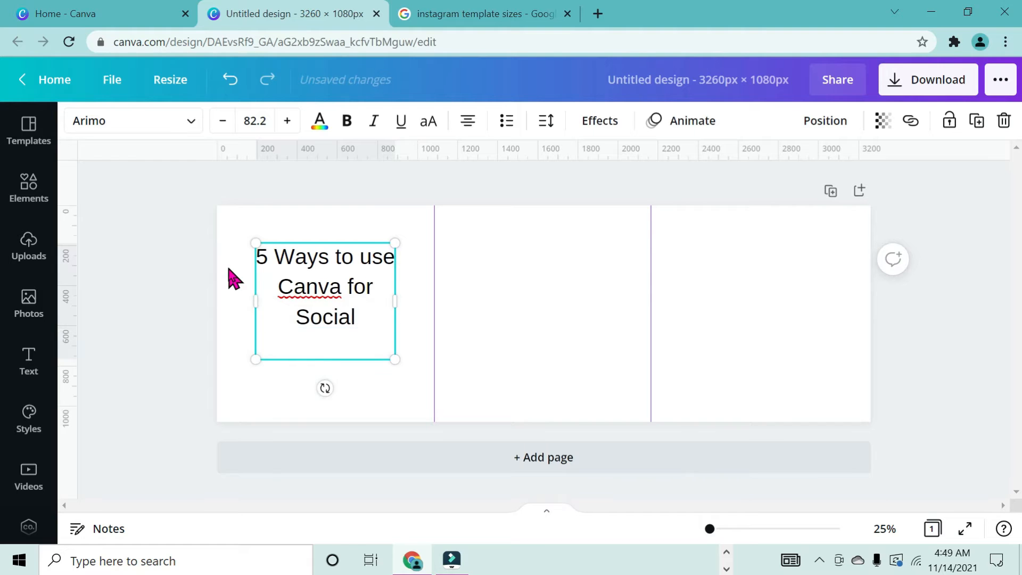
Enlarge the headline to a font size of about 115 and center it within the first panel
left_click(344, 297)
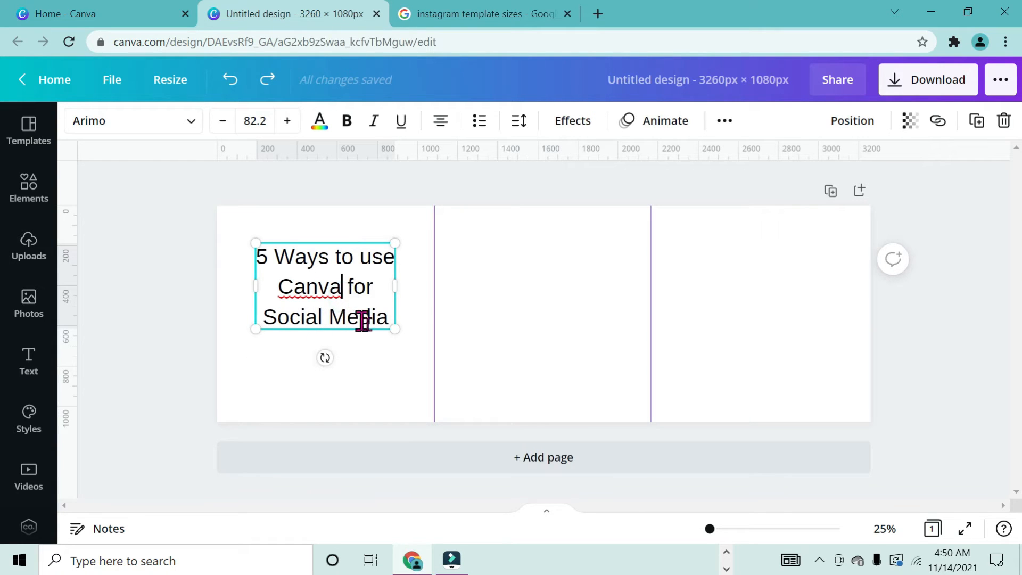
left_click_drag(395, 329, 413, 388)
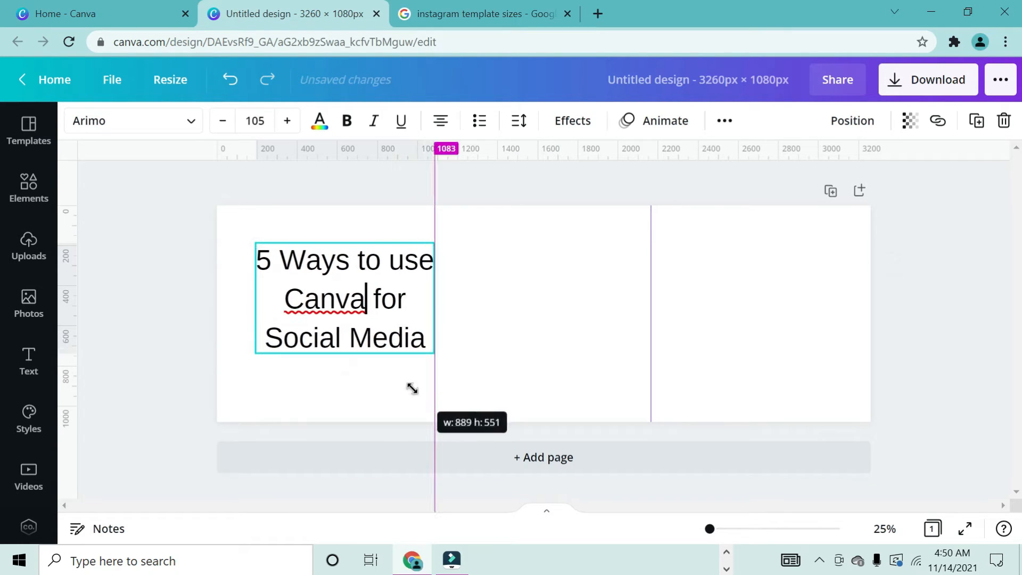
left_click_drag(258, 353, 238, 363)
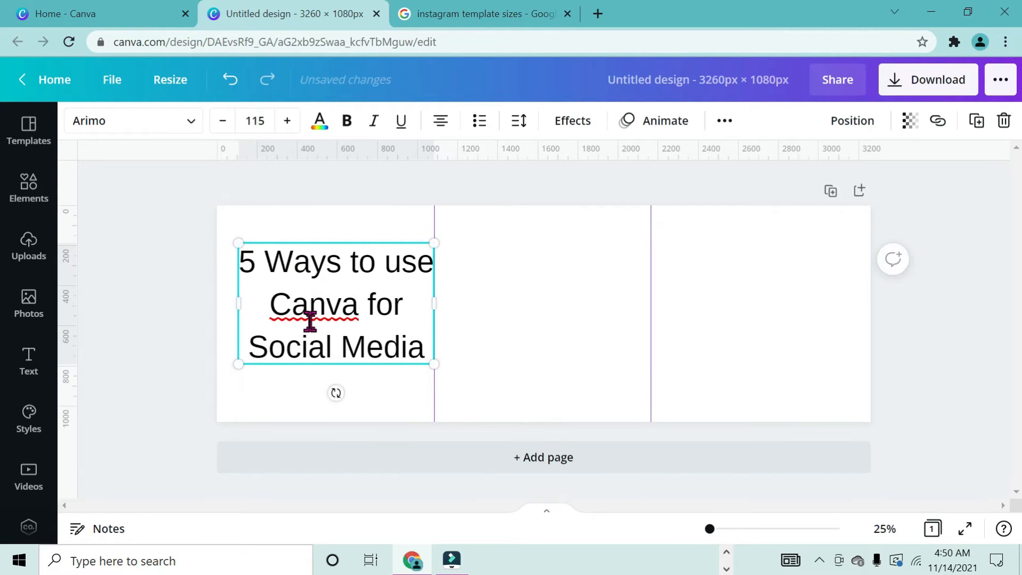
mouse_move(302, 241)
left_mouse_down()
mouse_move(299, 231)
mouse_move(292, 245)
mouse_move(304, 246)
left_mouse_up()
left_click(299, 242)
left_click(299, 291)
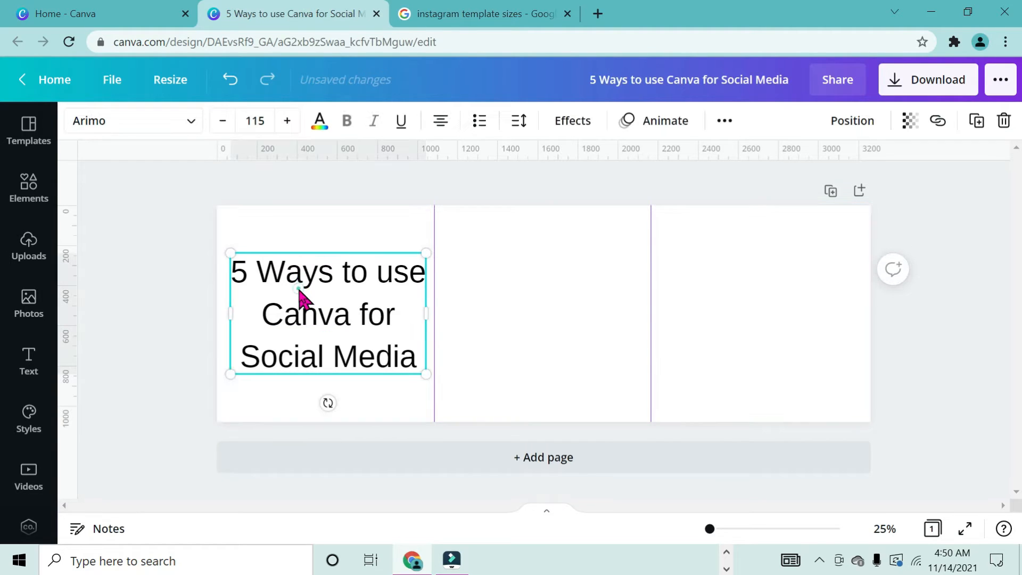
Change the headline's font to Anton and enlarge the text to a size of about 137
left_click(189, 125)
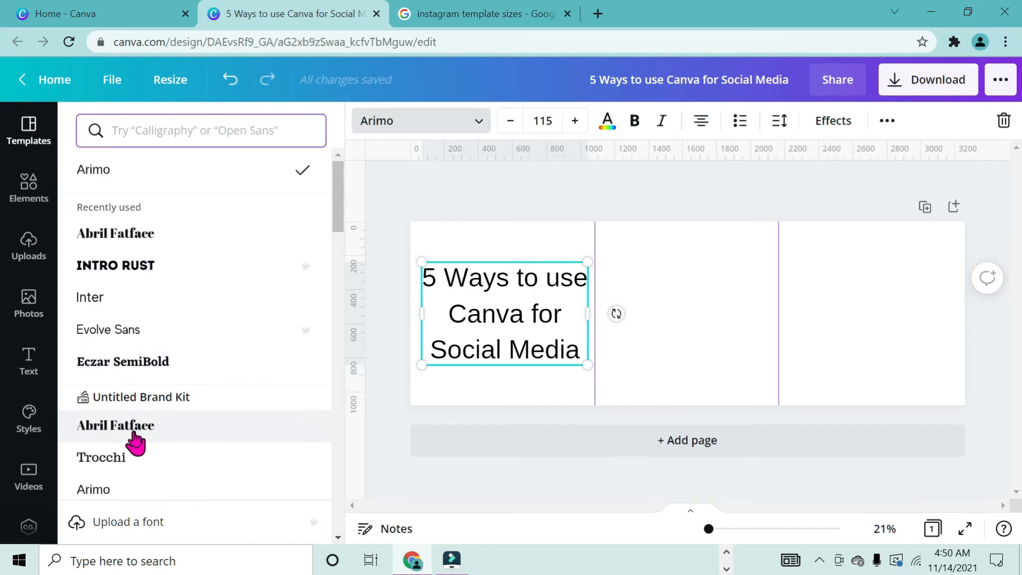
scroll(135, 442, "down", 2)
scroll(135, 441, "up", 2)
left_click(147, 138)
type("a")
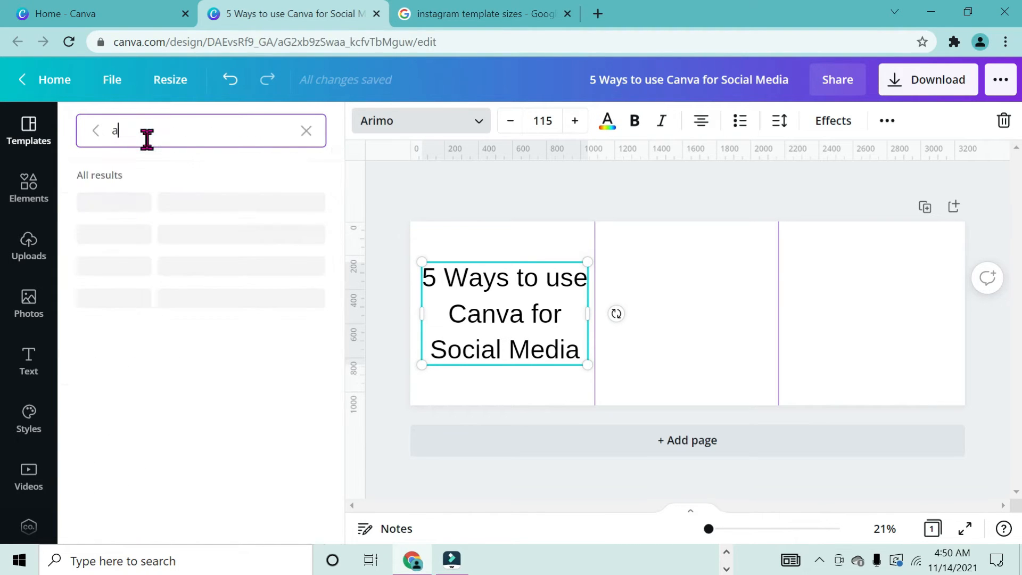
type("nton")
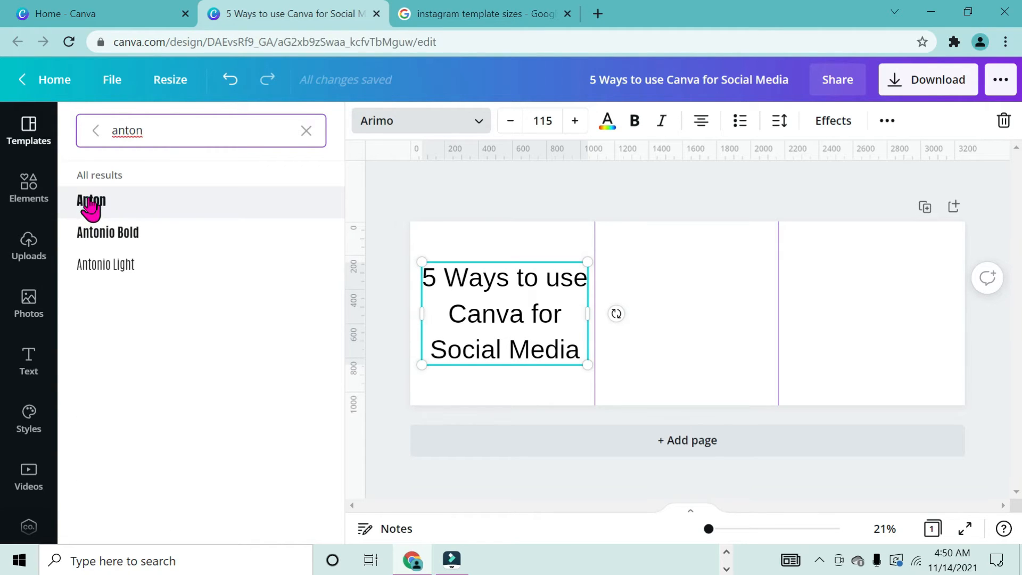
left_click(90, 201)
left_click_drag(428, 260, 414, 251)
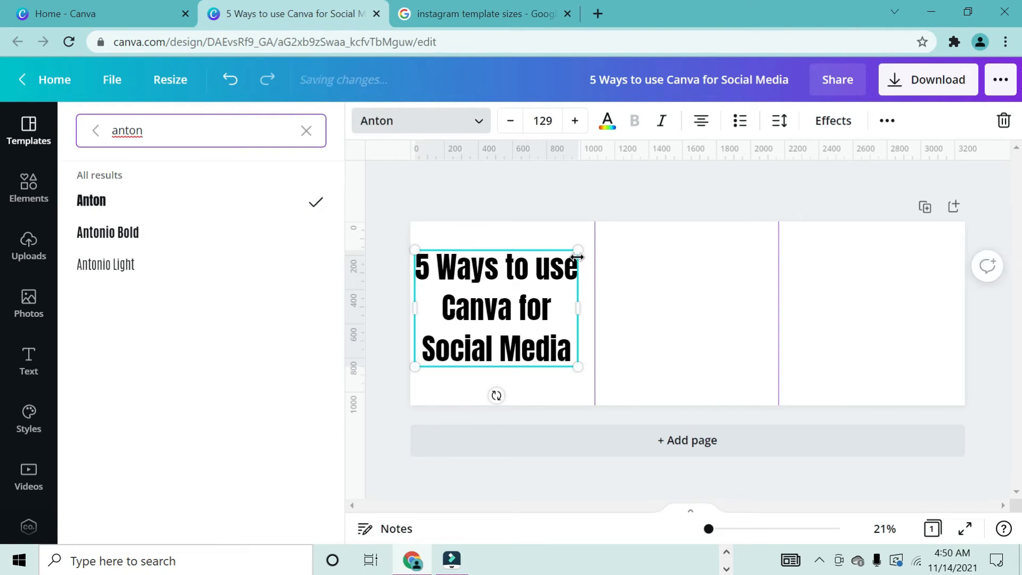
left_click_drag(578, 250, 588, 245)
Color the words "5 Ways" in the headline with the pink from the card designs palette
left_click(516, 260)
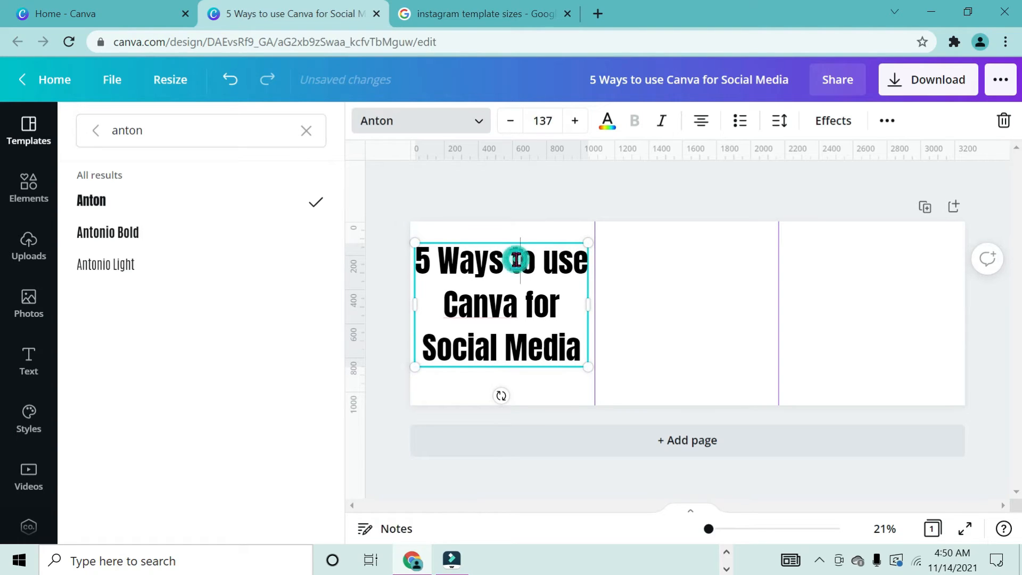
left_click(503, 261)
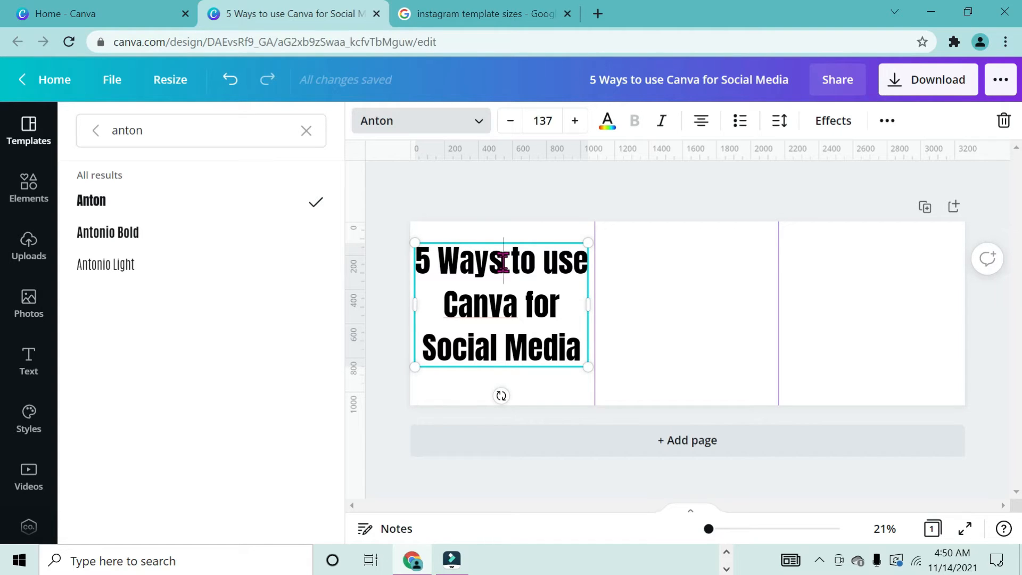
left_click_drag(503, 261, 418, 255)
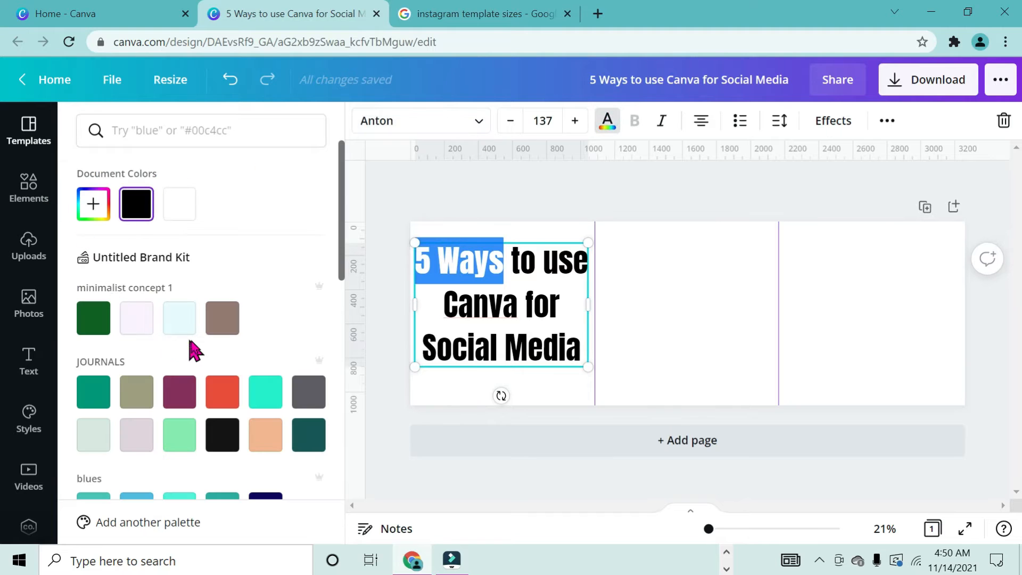
scroll(192, 343, "down", 8)
scroll(192, 349, "down", 3)
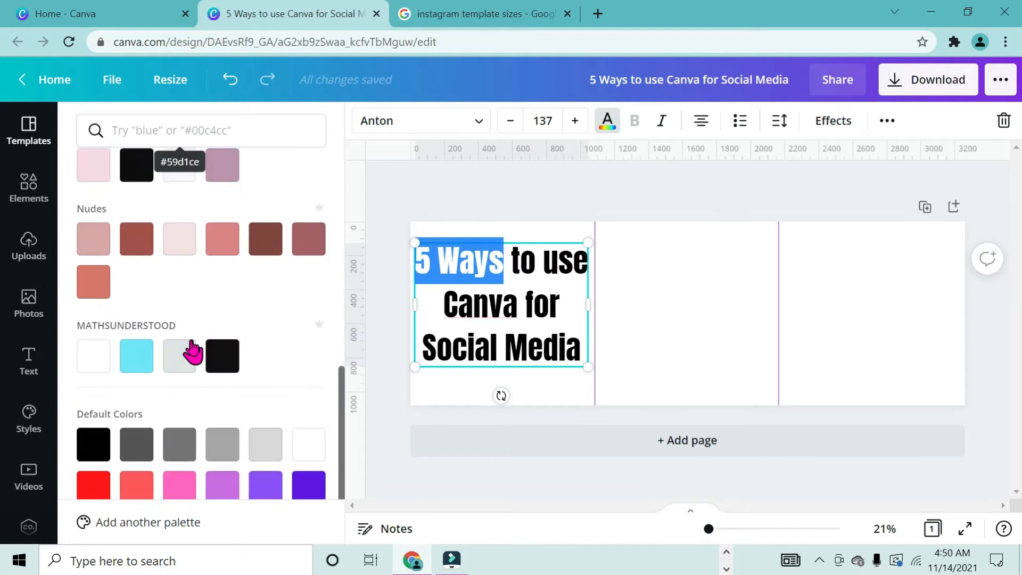
left_click(90, 186)
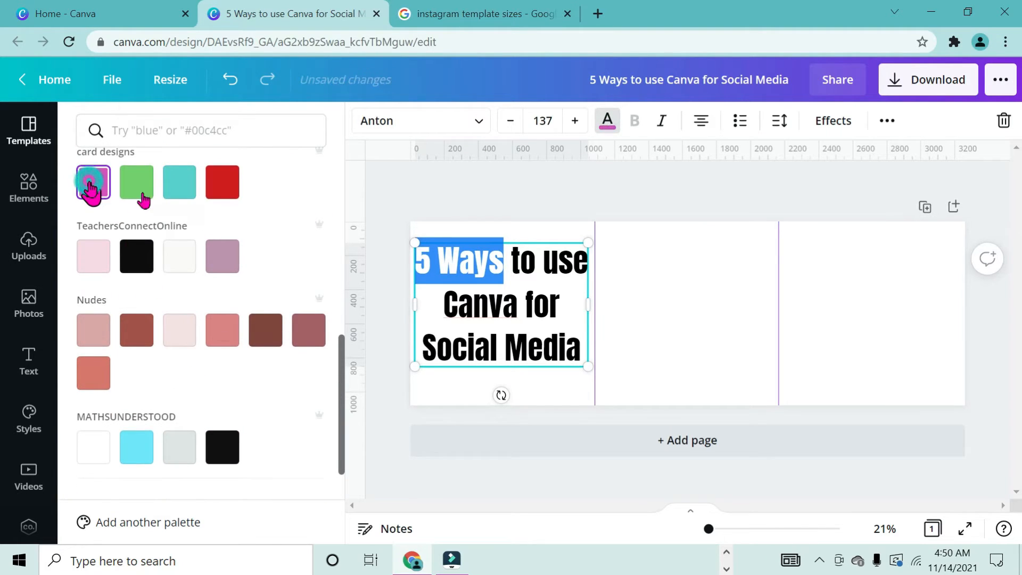
left_click(618, 310)
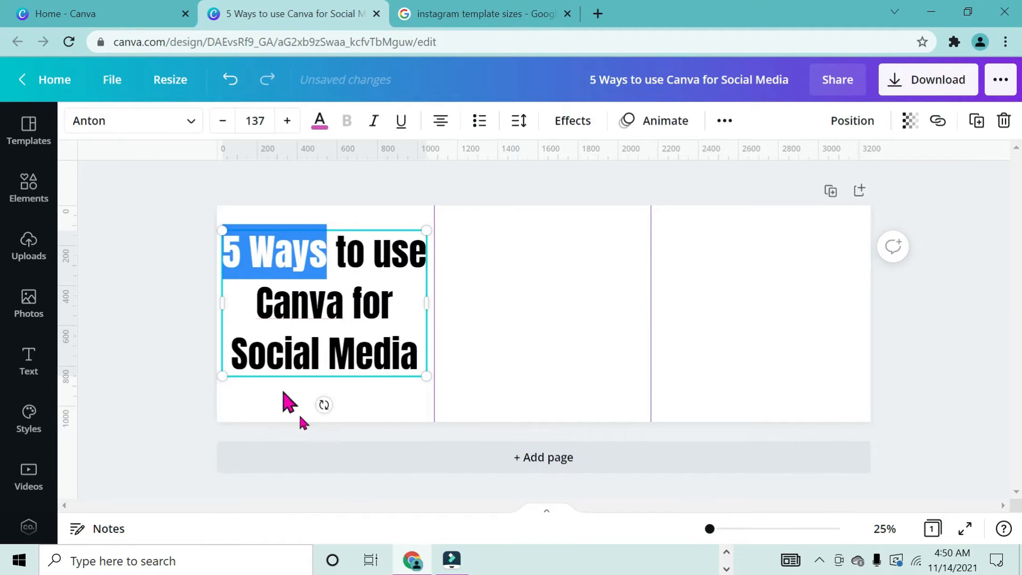
left_click(365, 413)
Shrink the headline slightly and center it in the first panel with a margin on every side
left_click(248, 258)
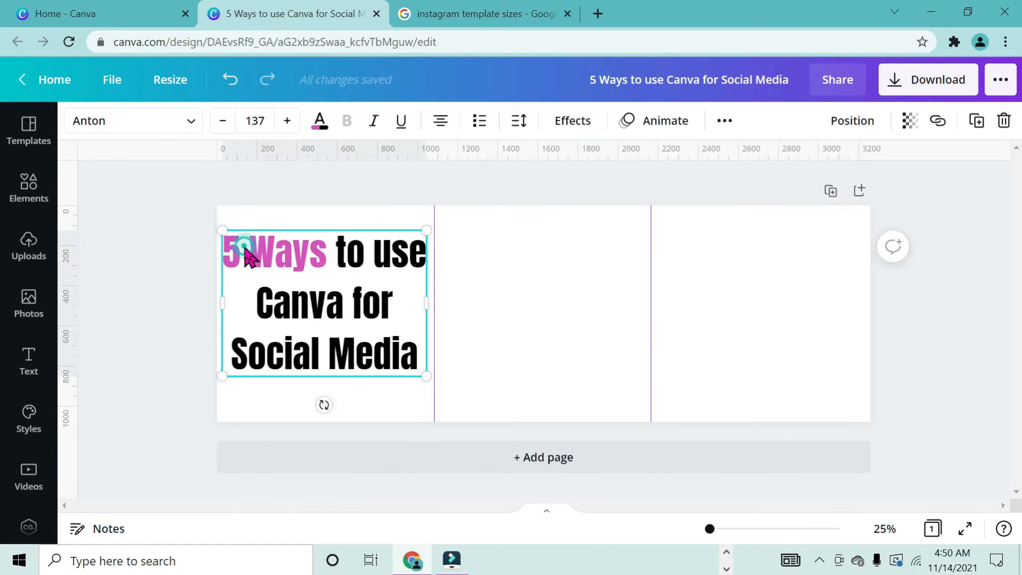
left_click_drag(217, 229, 234, 246)
left_click(347, 313)
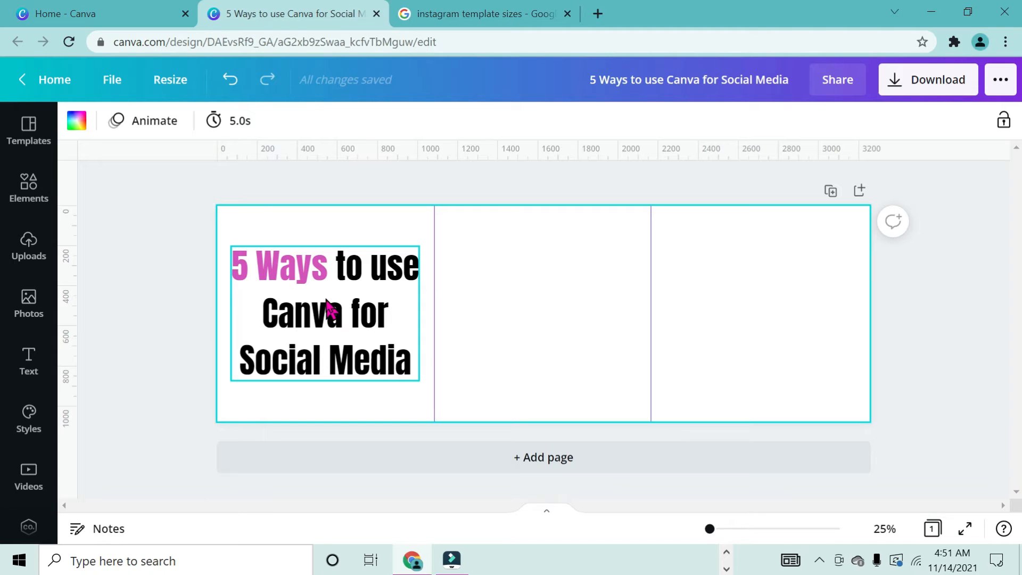
Duplicate the page and clear all of the headline text on the second page
left_click(442, 285)
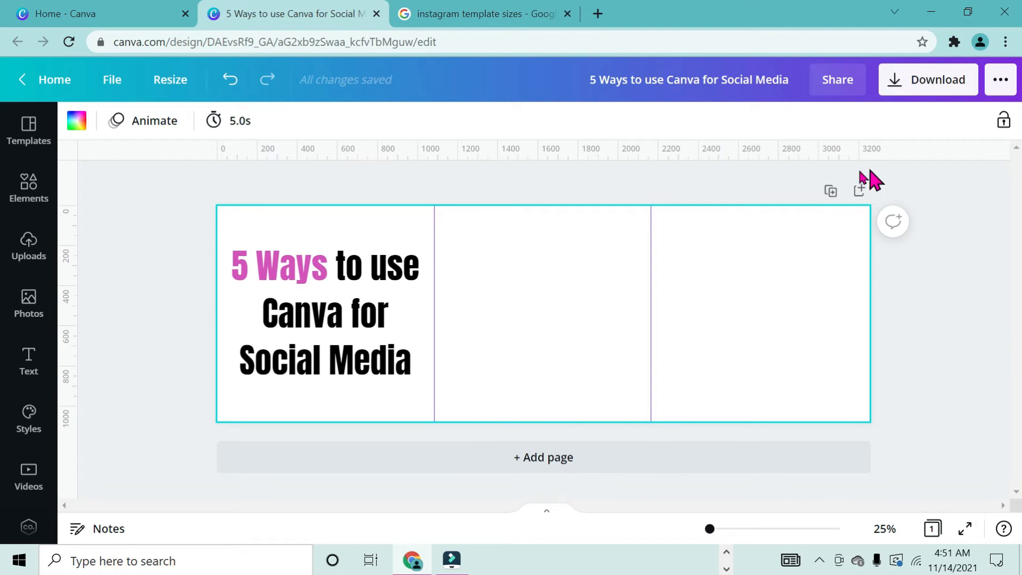
left_click(830, 191)
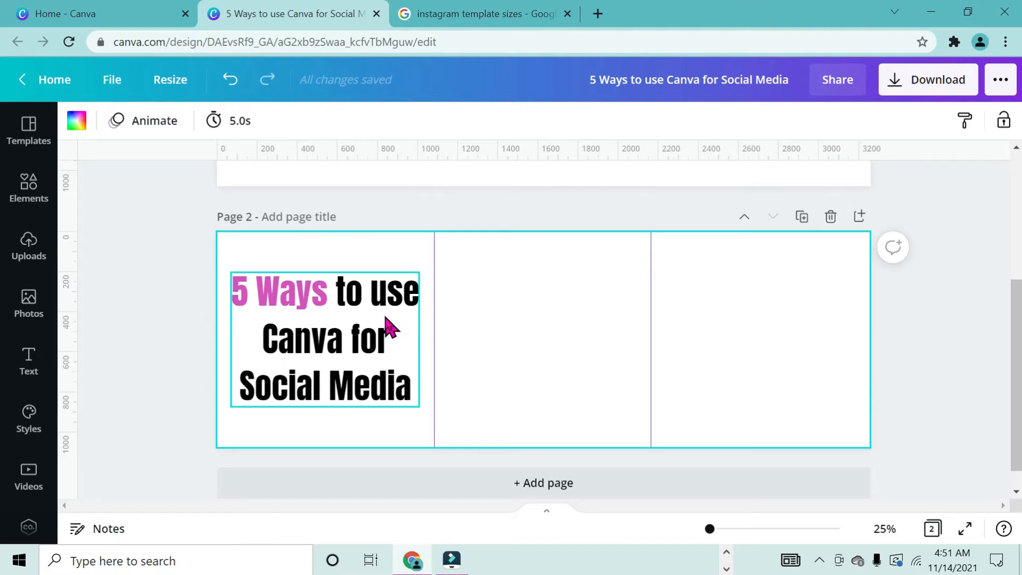
left_click(390, 325)
left_click_drag(236, 291, 414, 391)
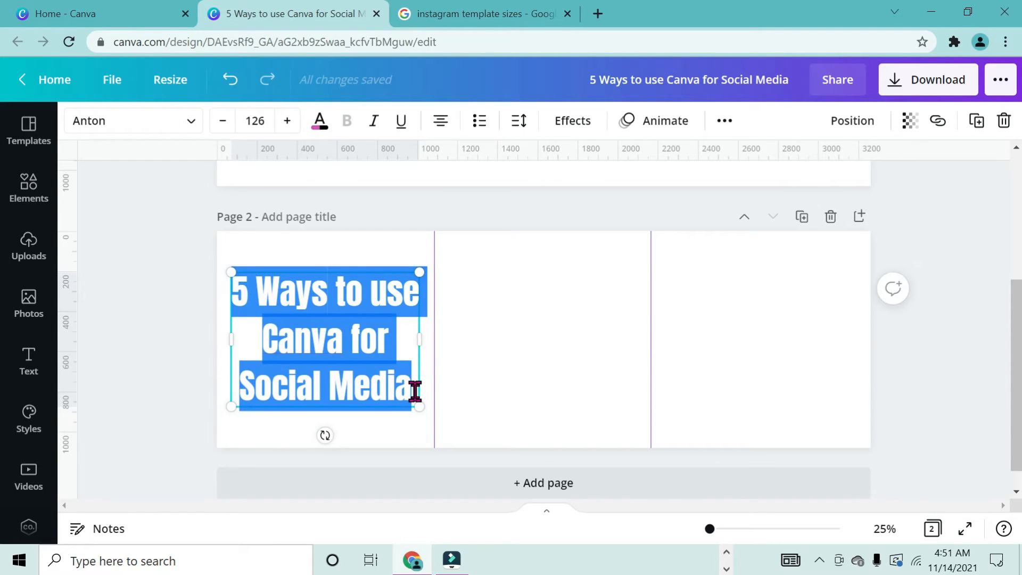
key("BackSpace")
scroll(420, 403, "up", 5)
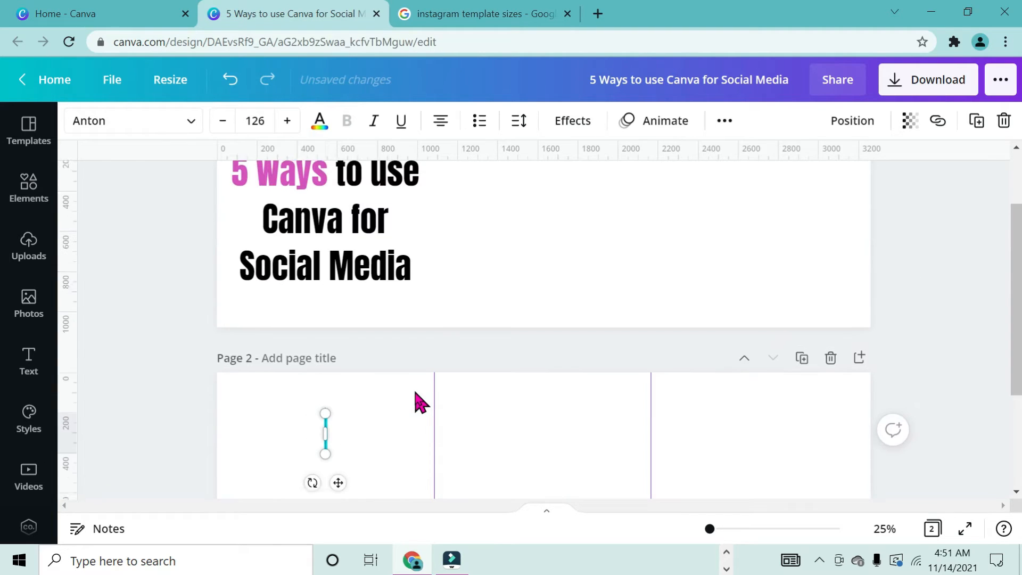
left_click(501, 305)
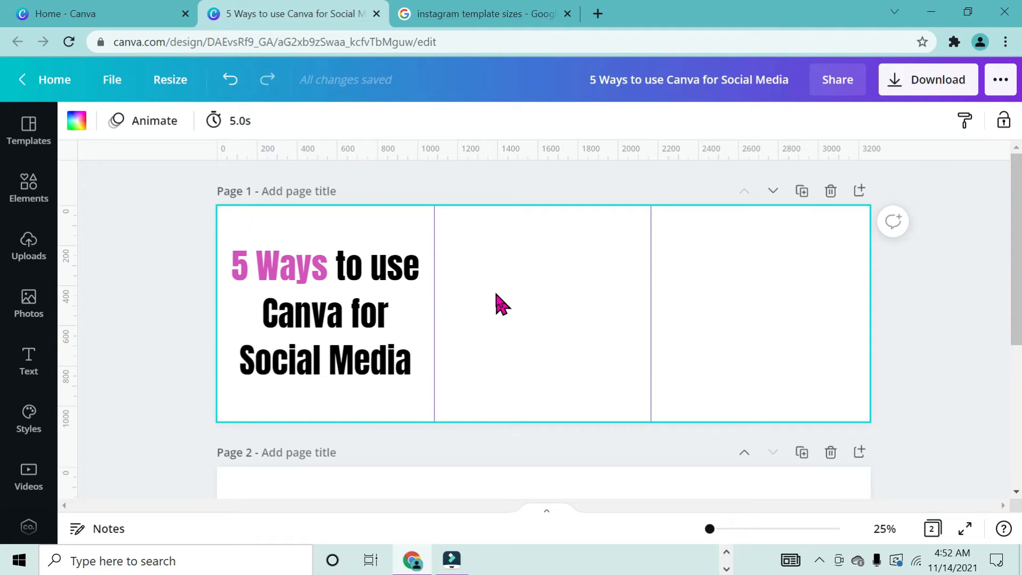
Add the text "Create Instagram highlight covers" on page 1, sized and centered within the second panel
scroll(502, 304, "down", 5)
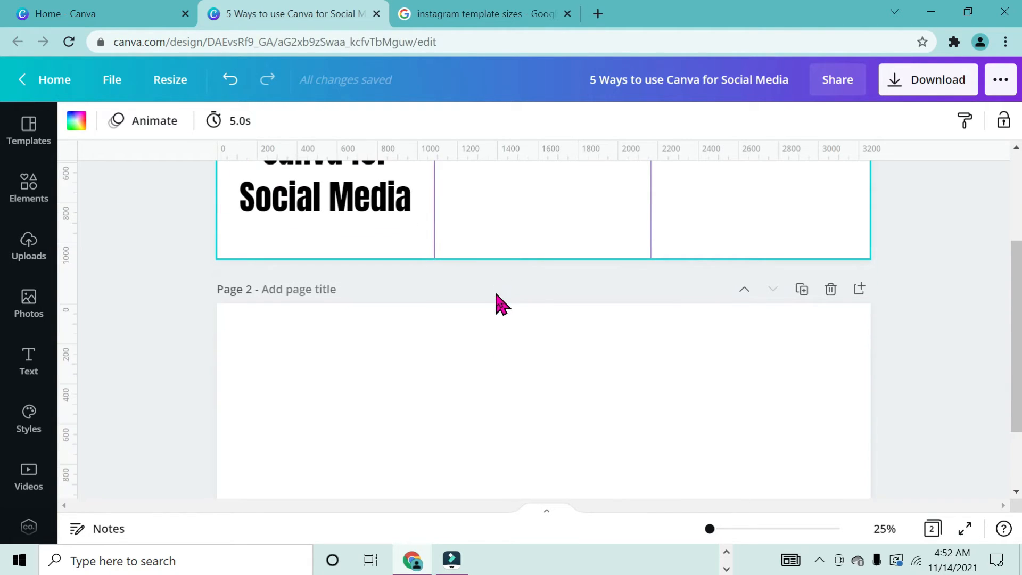
scroll(479, 319, "up", 5)
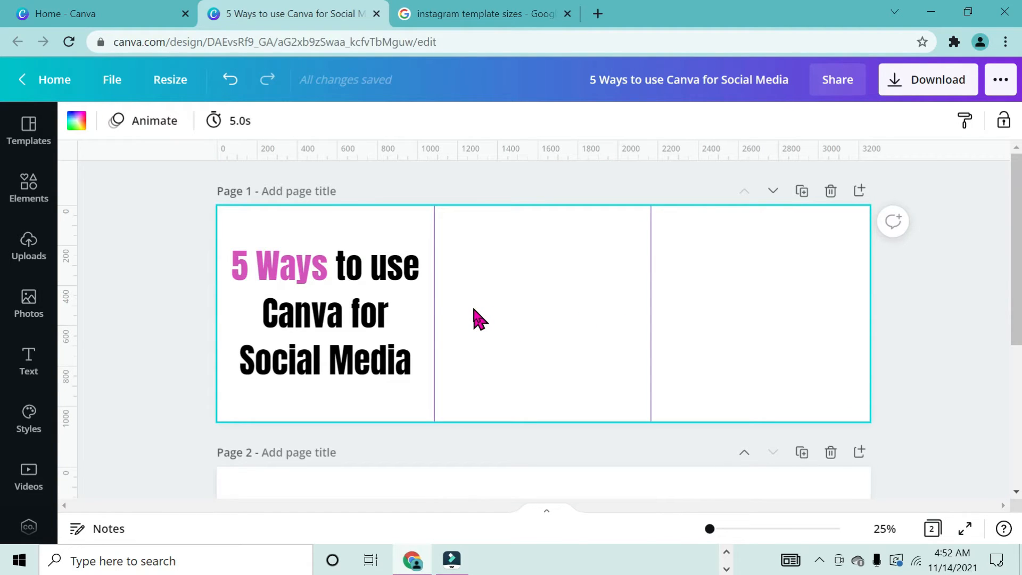
key("t")
key("BackSpace")
type("Create Instagram highlight covers")
left_click_drag(429, 376, 477, 355)
left_click_drag(567, 327, 543, 321)
Add the text "Create Instagram Posts" on page 1 and fit it within the third panel
left_click(708, 311)
key("t")
left_click_drag(562, 358, 780, 337)
type("Create Instagram Posts")
left_click_drag(655, 408, 698, 380)
Add the text "Create Facebook Ads" on three lines in the first panel of page 2
left_click(547, 273)
scroll(548, 277, "down", 3)
key("t")
left_click_drag(551, 434, 330, 394)
type("Create")
key("Return")
type("Facebook")
key("Return")
type("Ads")
Add the text "Create Youtube Thumbnails" in the second panel of page 2
left_click(531, 391)
type("tCreate  Youtube Thumbnails")
left_click_drag(528, 357, 533, 318)
Add the text "Create Facebook Covers" in the third panel of page 2
left_click(769, 343)
type("tCreate")
left_click_drag(555, 431, 766, 390)
type("Facebook Covers")
left_click(611, 427)
scroll(570, 239, "up", 3)
left_click(570, 240)
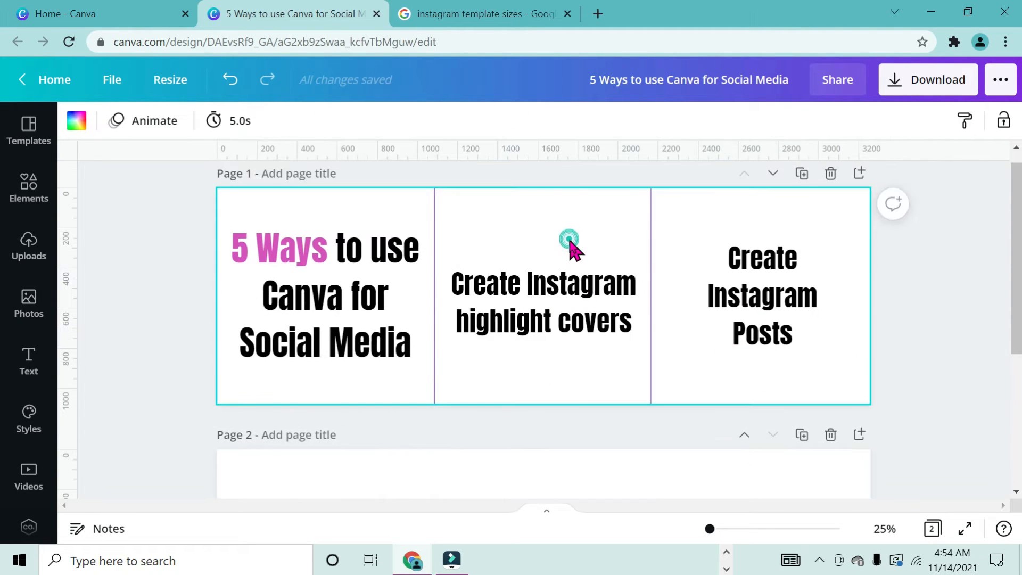
Shrink the three texts on page 2 slightly, to a matching font size of about 118
scroll(570, 240, "down", 3)
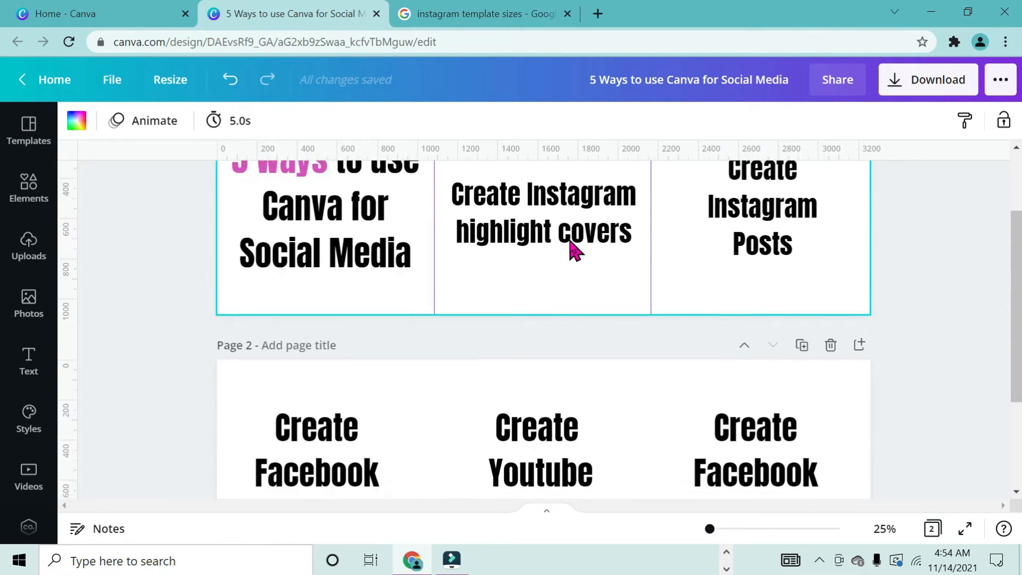
left_click(541, 358)
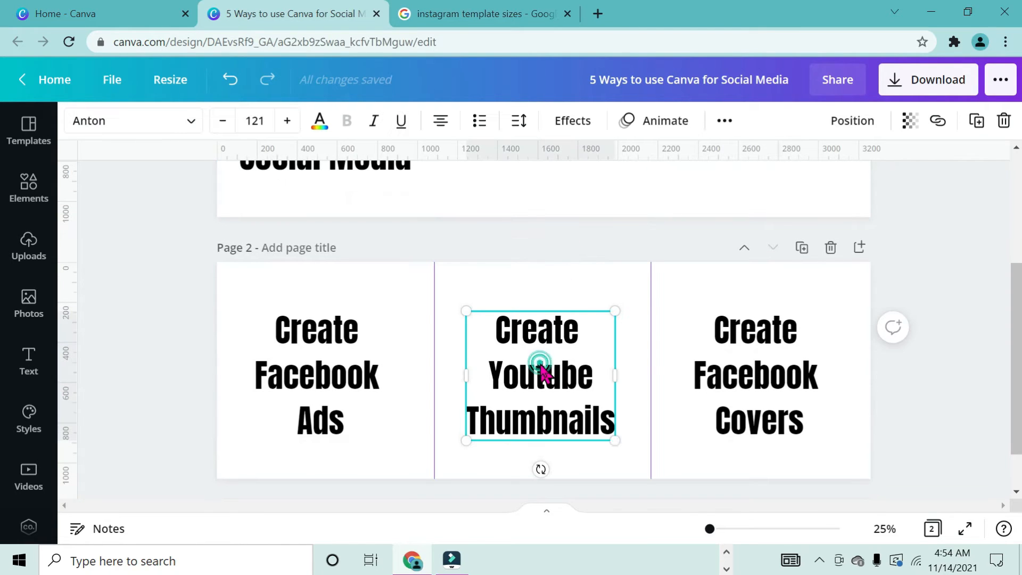
left_click_drag(613, 437, 609, 429)
left_click(303, 418)
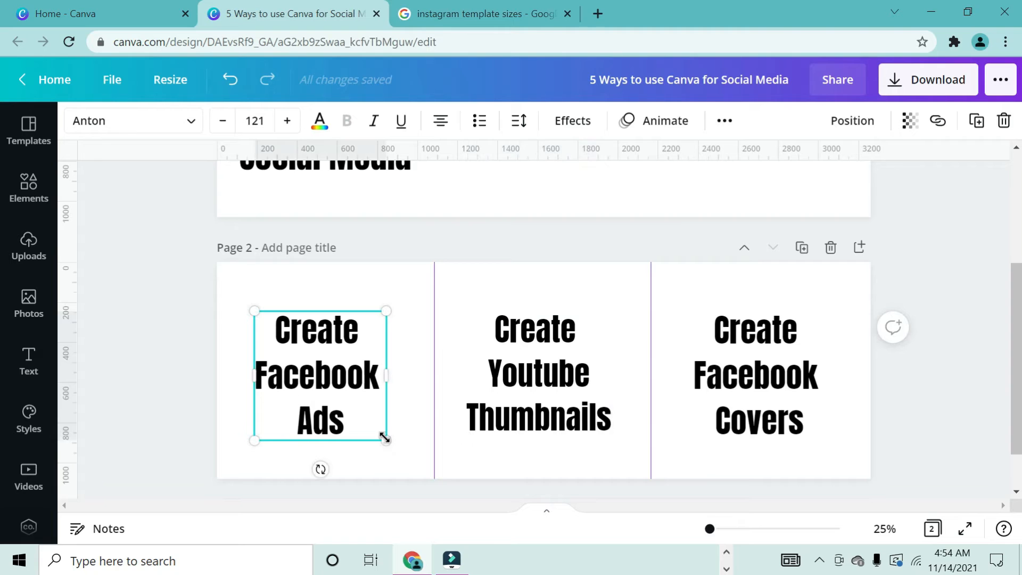
left_click_drag(382, 436, 376, 429)
scroll(598, 399, "up", 1)
left_click(782, 426)
left_click_drag(818, 466, 810, 461)
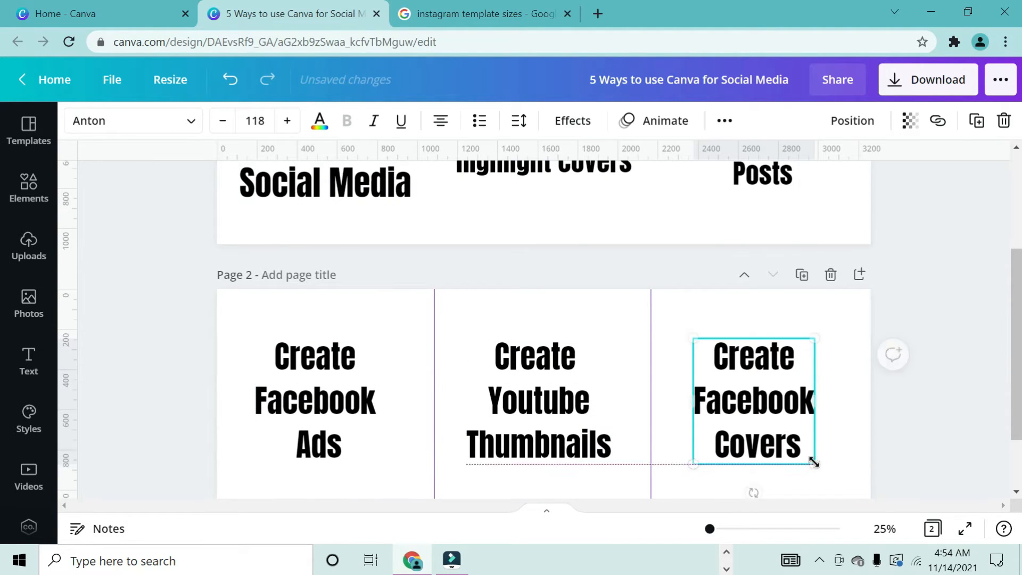
Search the elements for "blob" and insert the free yellow blob graphic
scroll(200, 235, "up", 5)
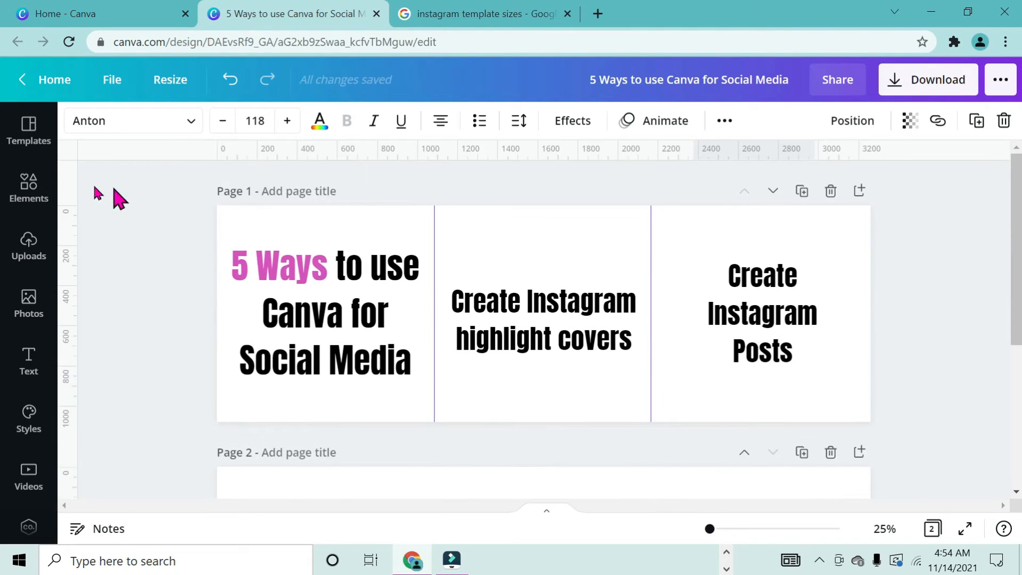
left_click(21, 199)
left_click(118, 133)
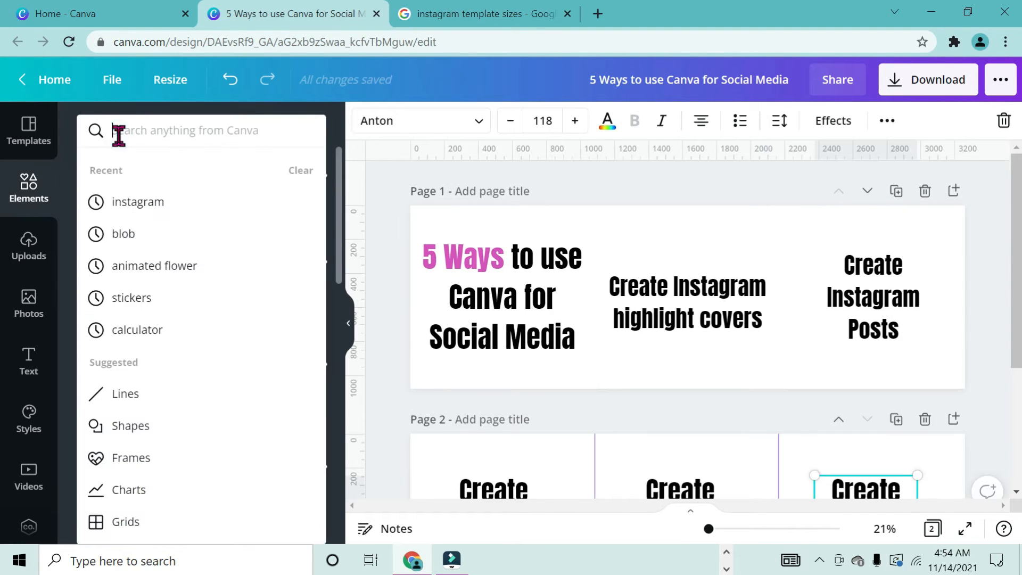
type("blob")
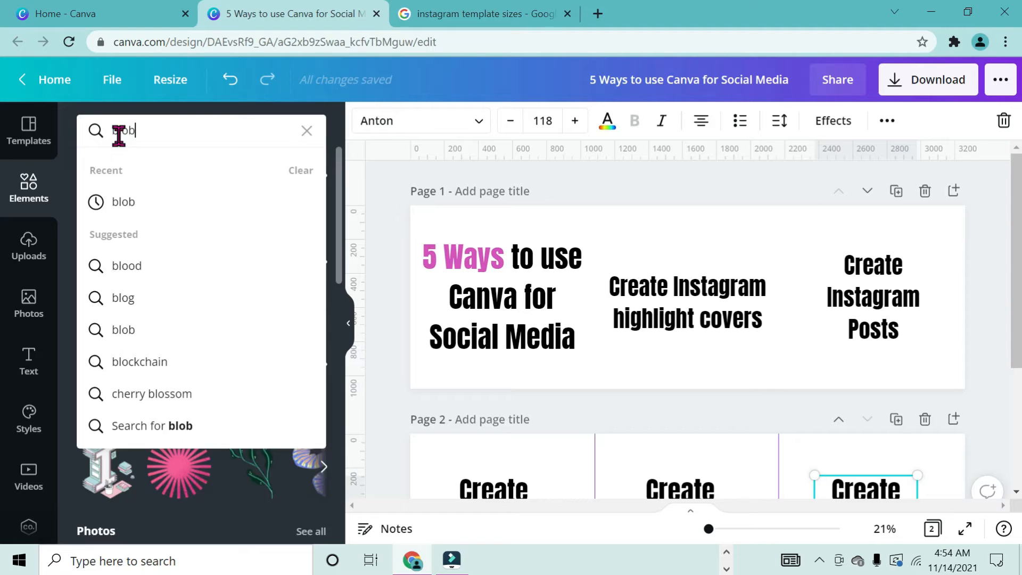
key("Return")
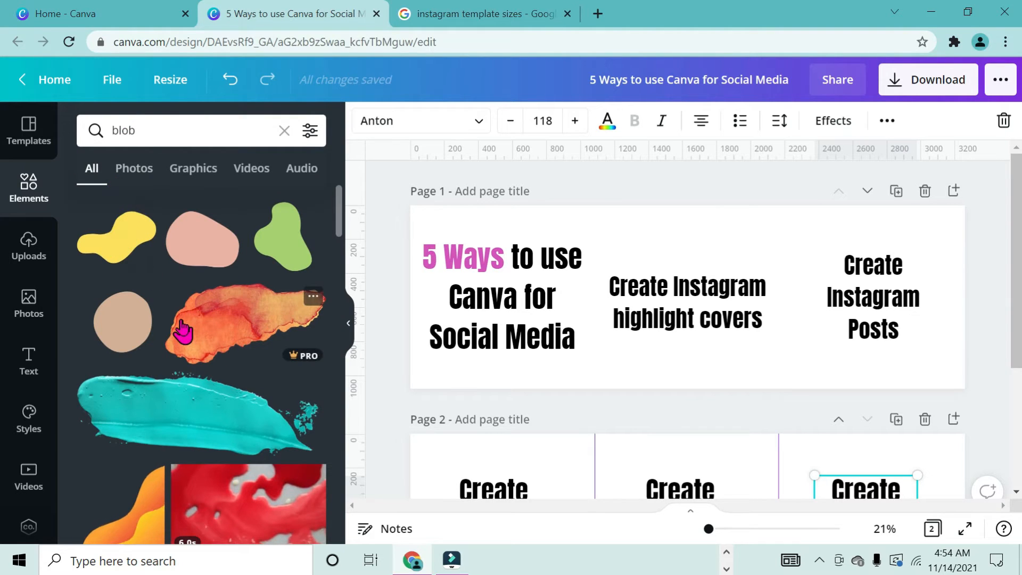
scroll(182, 331, "down", 5)
scroll(182, 331, "up", 5)
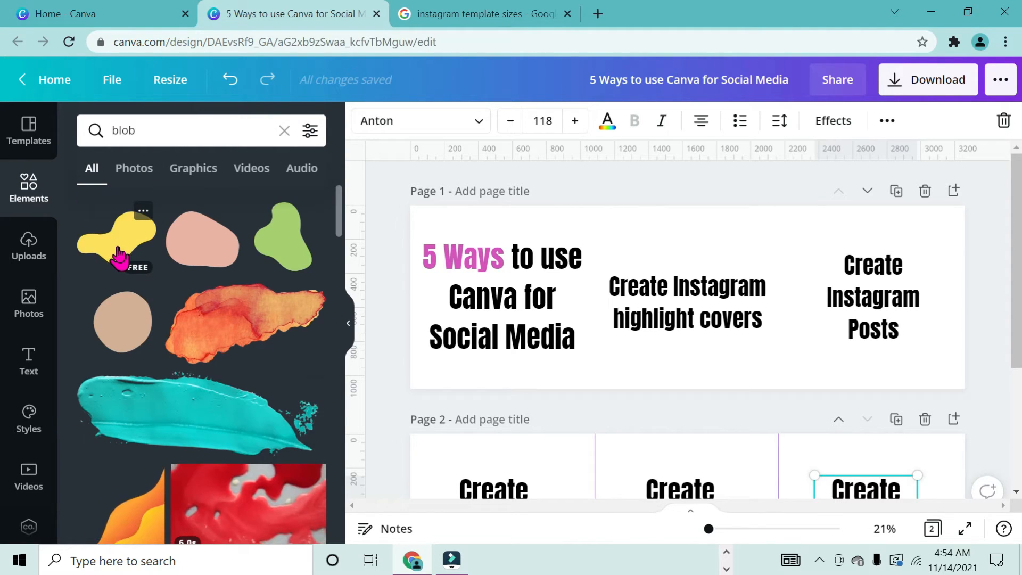
left_click(118, 256)
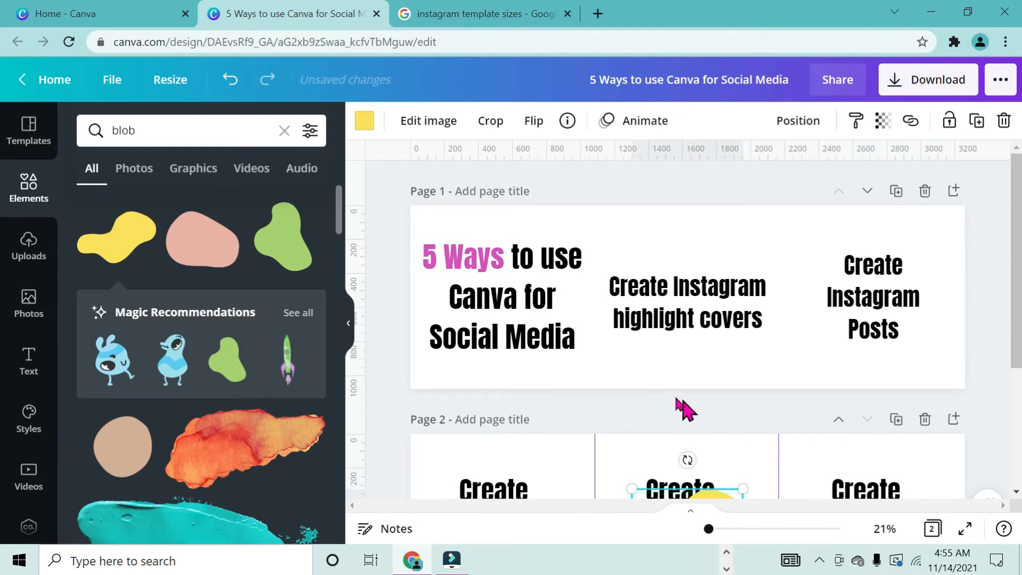
Move the yellow blob to the top-left corner of page 1, rotating it slightly and letting it run off the page
scroll(684, 409, "down", 3)
left_click_drag(685, 410, 414, 223)
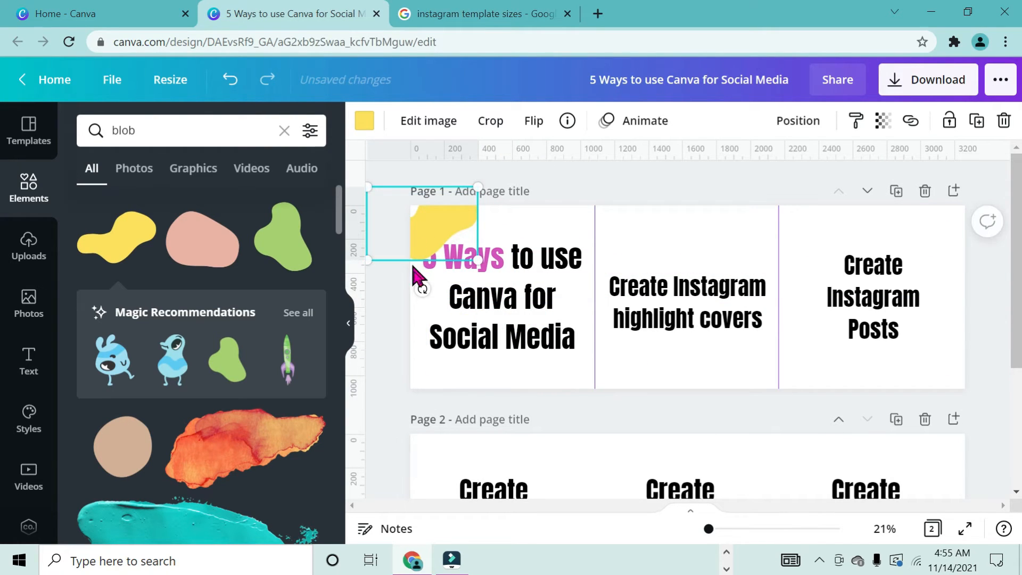
left_click_drag(421, 288, 426, 277)
left_click(348, 323)
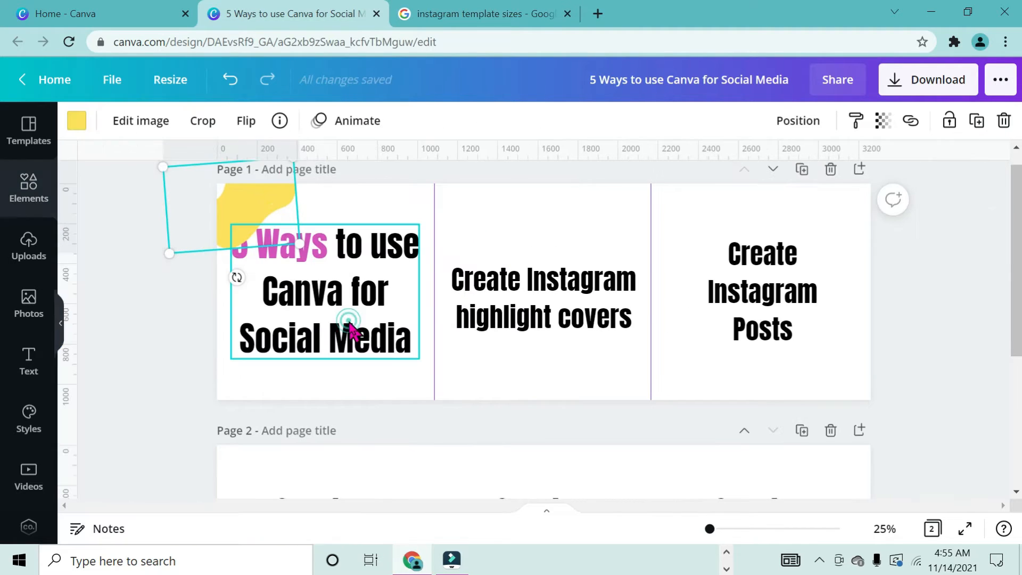
scroll(249, 307, "up", 1)
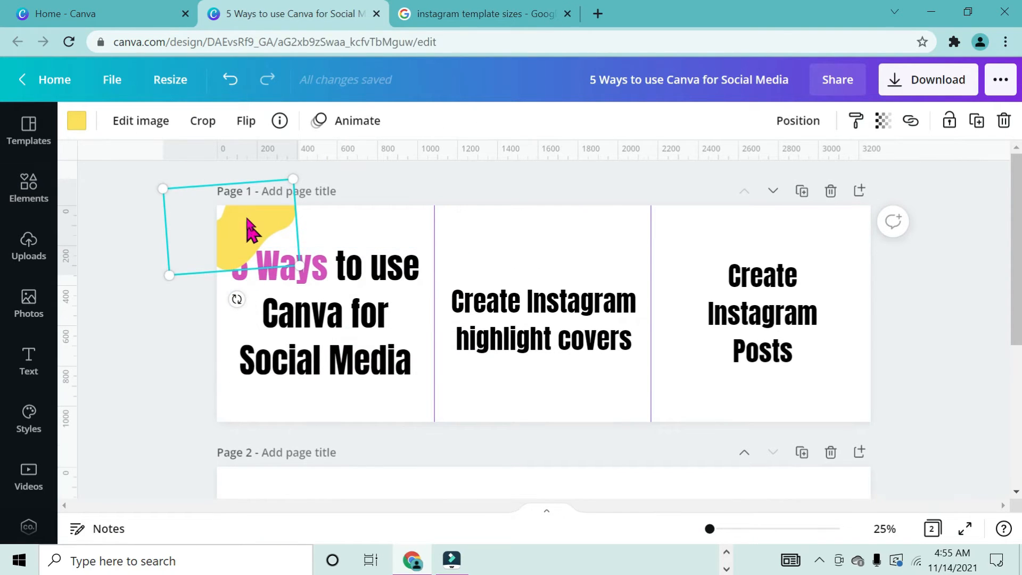
left_click_drag(269, 227, 237, 211)
Shrink the page 1 headline slightly and re-center it within the first panel, clear of the blob
left_click(355, 317)
left_click_drag(420, 381, 408, 373)
left_click_drag(344, 329, 352, 333)
left_click(323, 214)
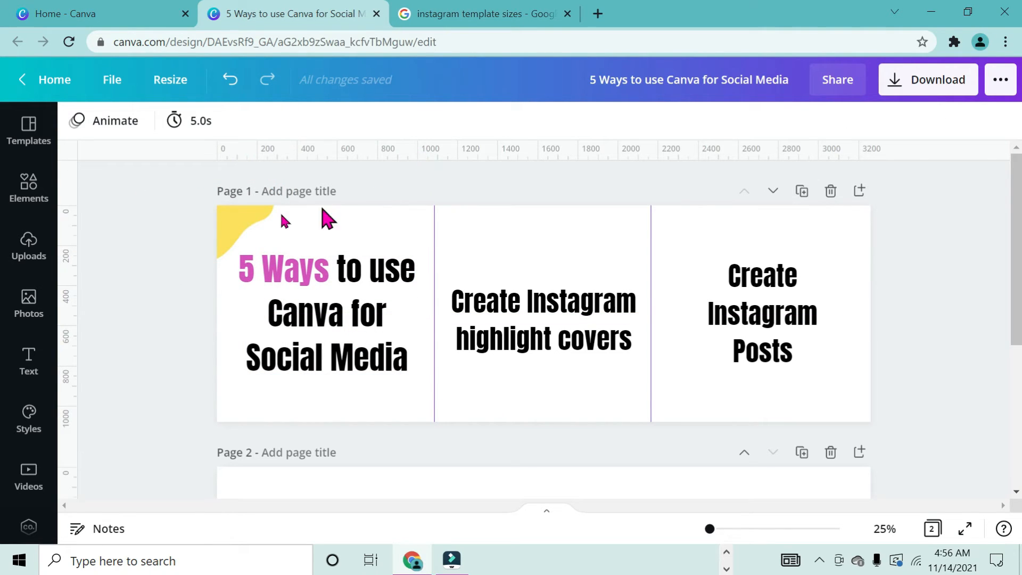
Duplicate the corner blob, place the copy at page 1's top edge across the second and third panels, and straighten its rotation
left_click(234, 232)
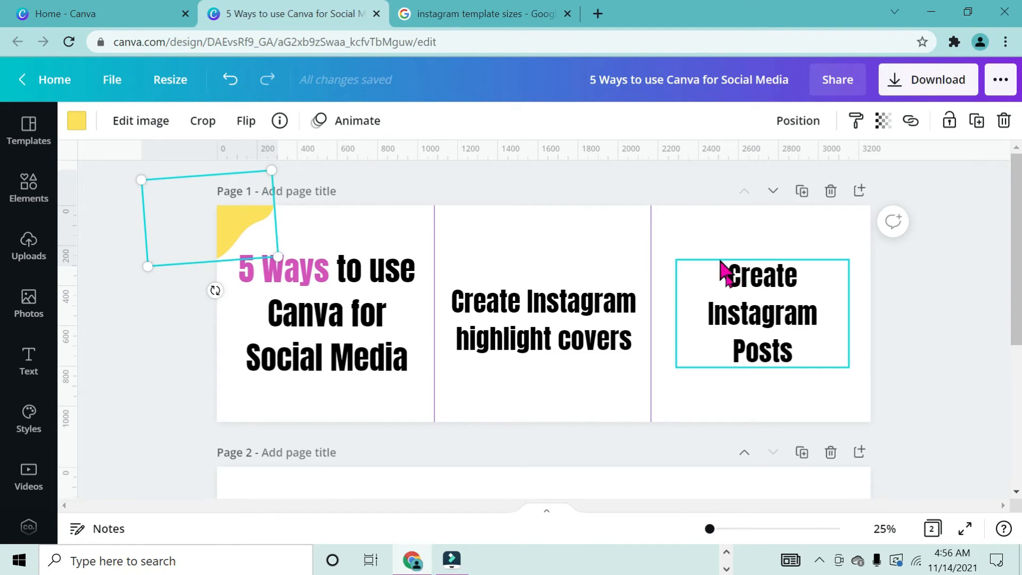
left_click(977, 123)
left_click_drag(261, 233, 689, 222)
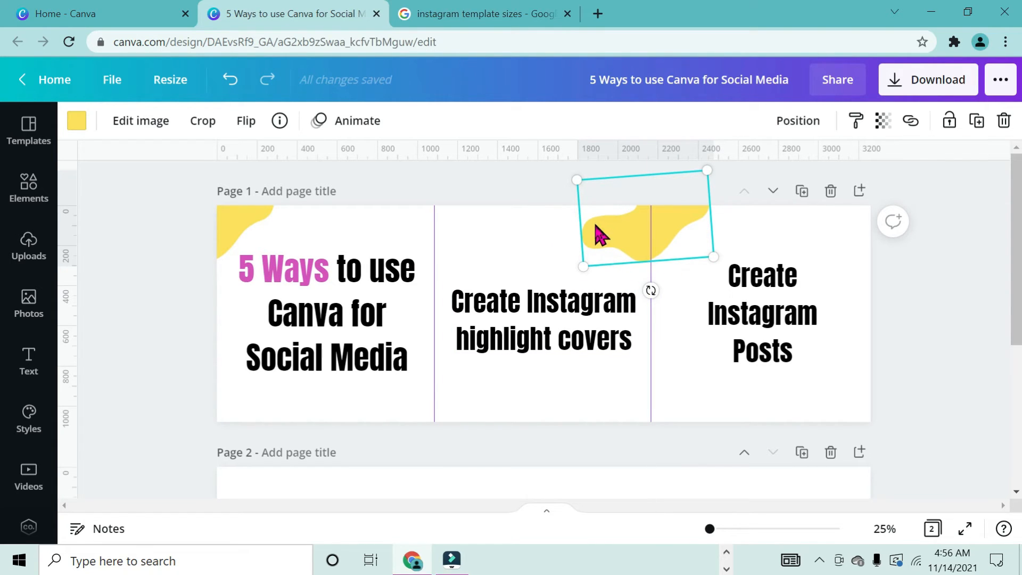
left_click_drag(651, 290, 644, 290)
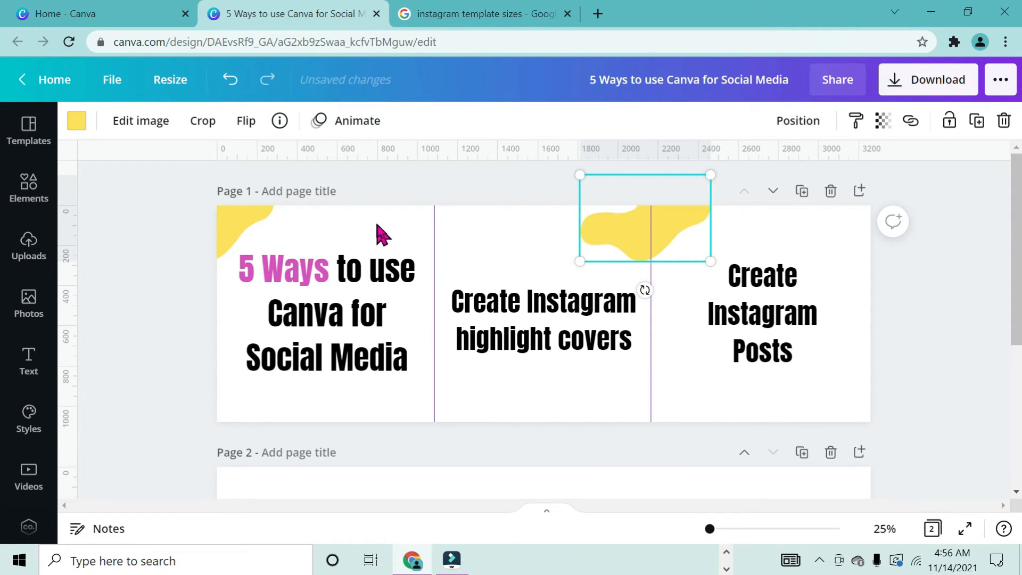
Crop the duplicated blob at the guide so that only the part inside the third panel remains
left_click(206, 137)
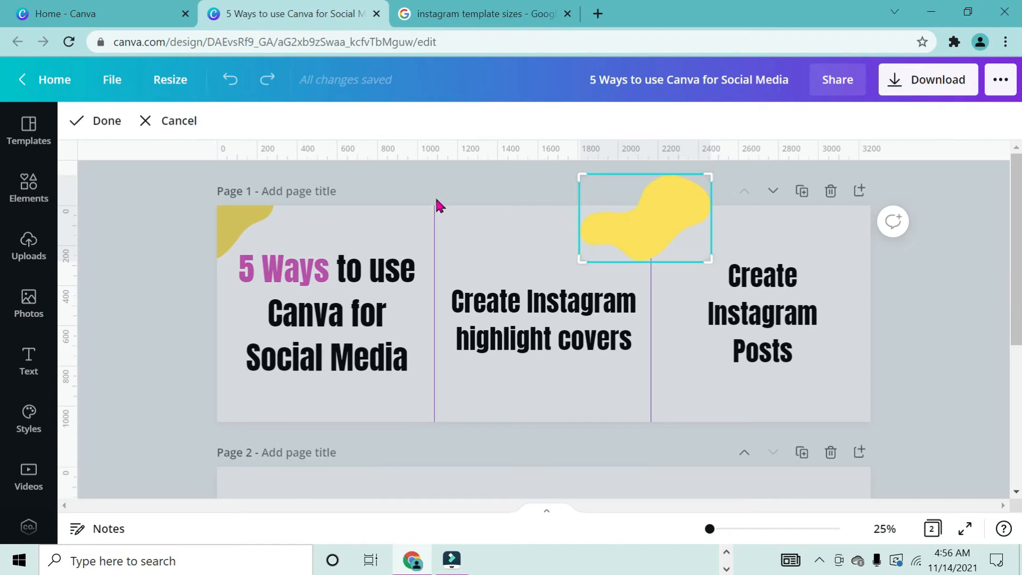
left_click_drag(581, 262, 653, 290)
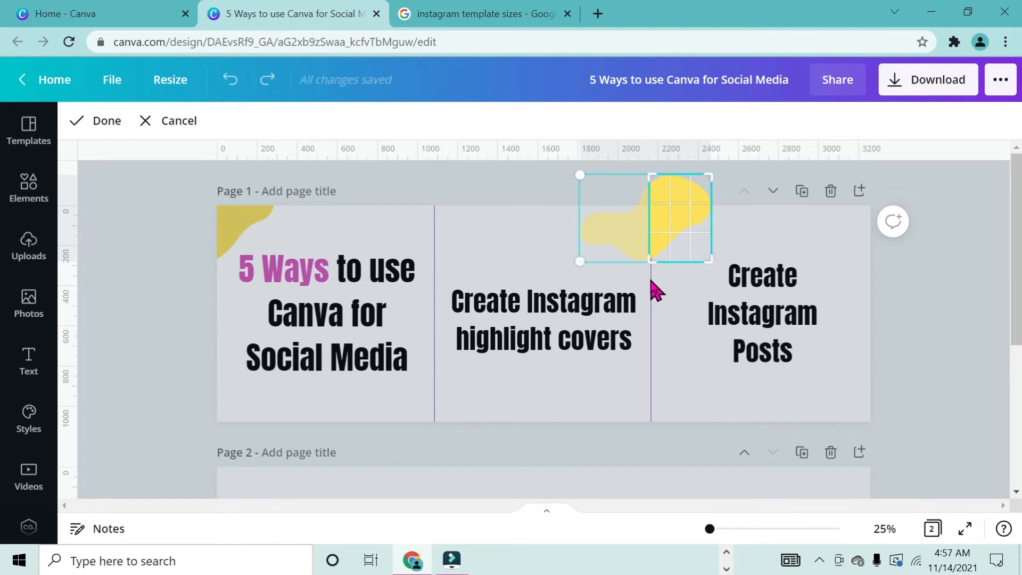
left_click(113, 122)
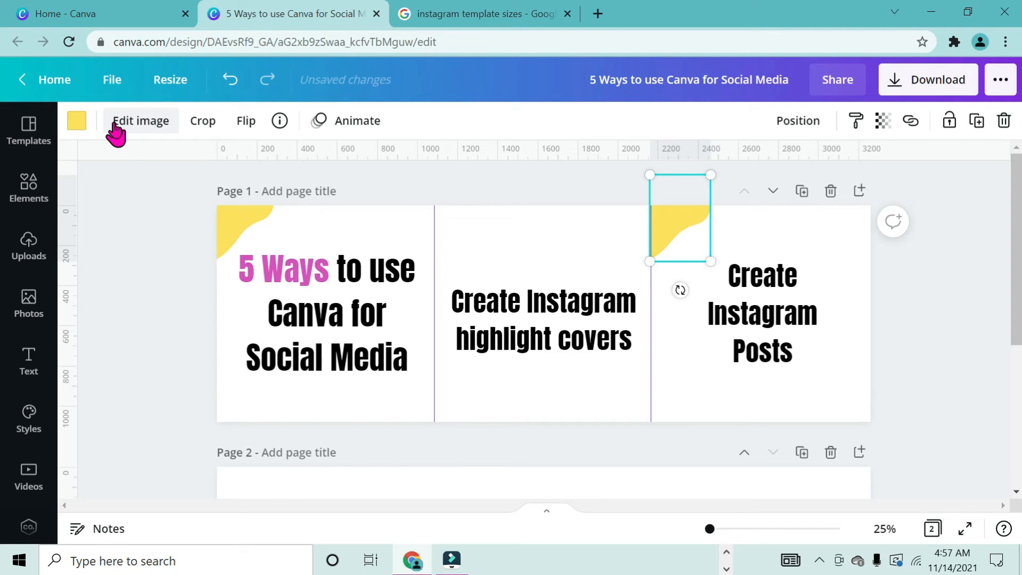
left_click(562, 240)
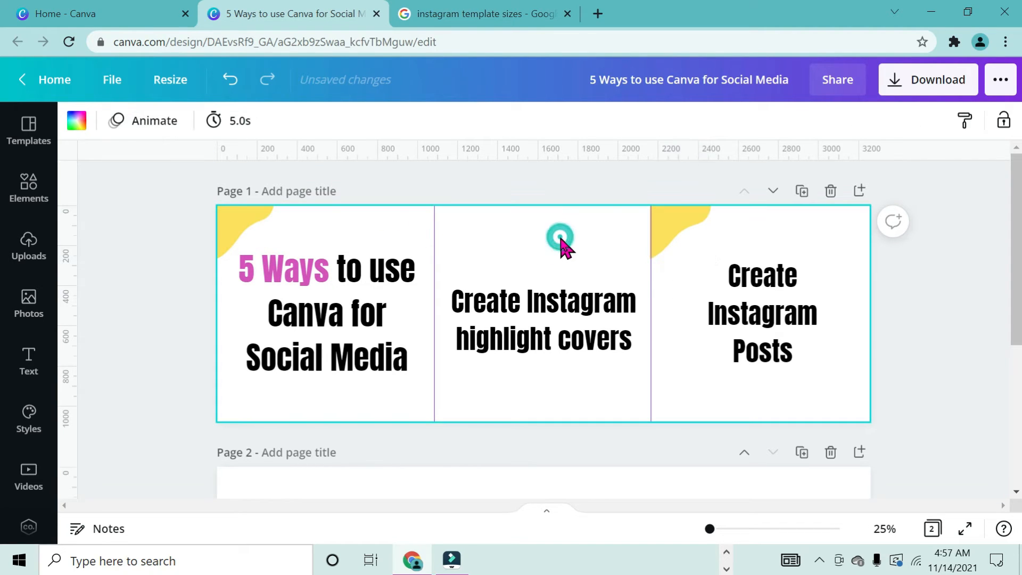
Add another recently used yellow blob to page 1 and place it over the bottom edge, across the second and third panels
scroll(457, 219, "down", 1)
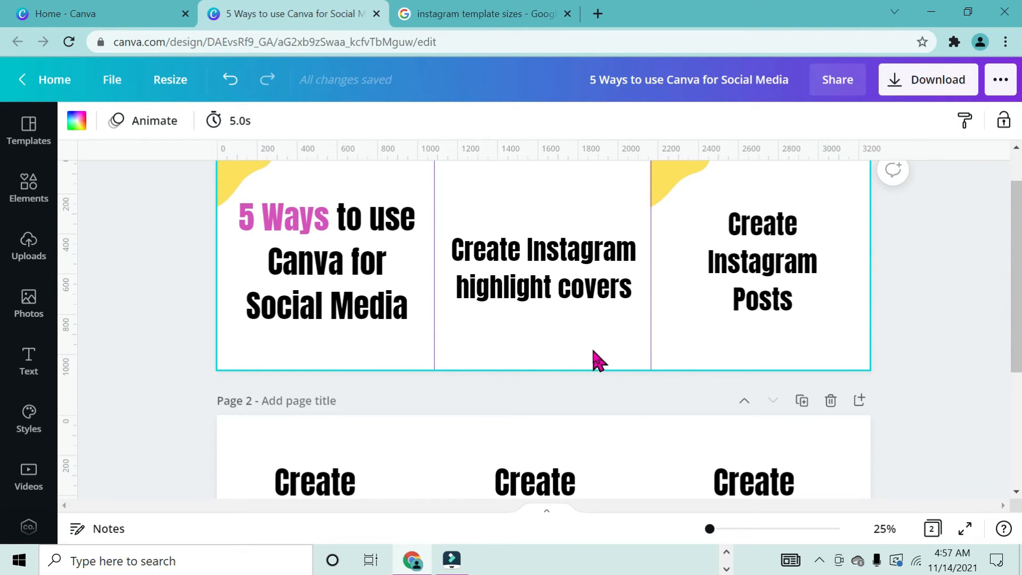
left_click(27, 210)
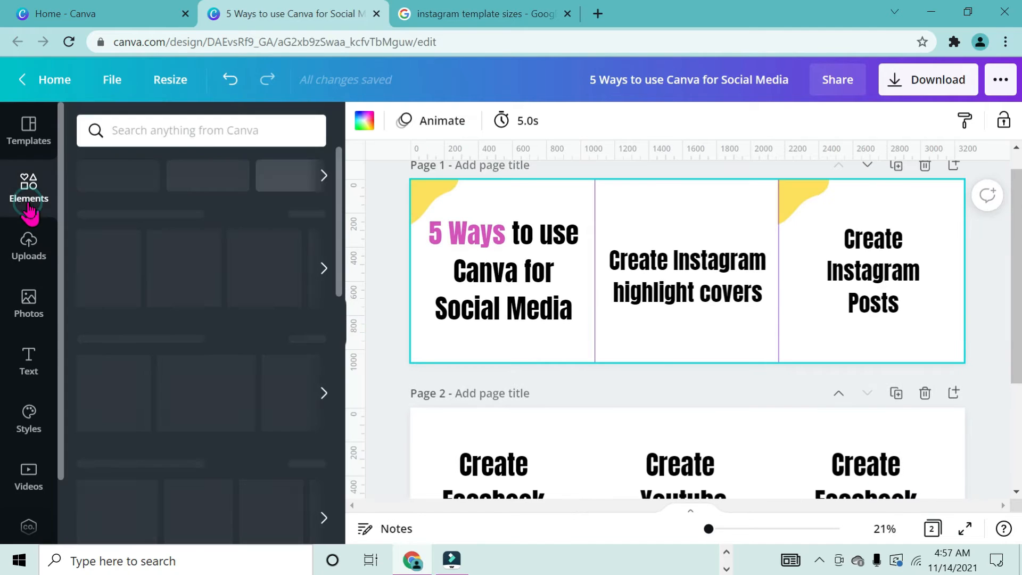
left_click(105, 266)
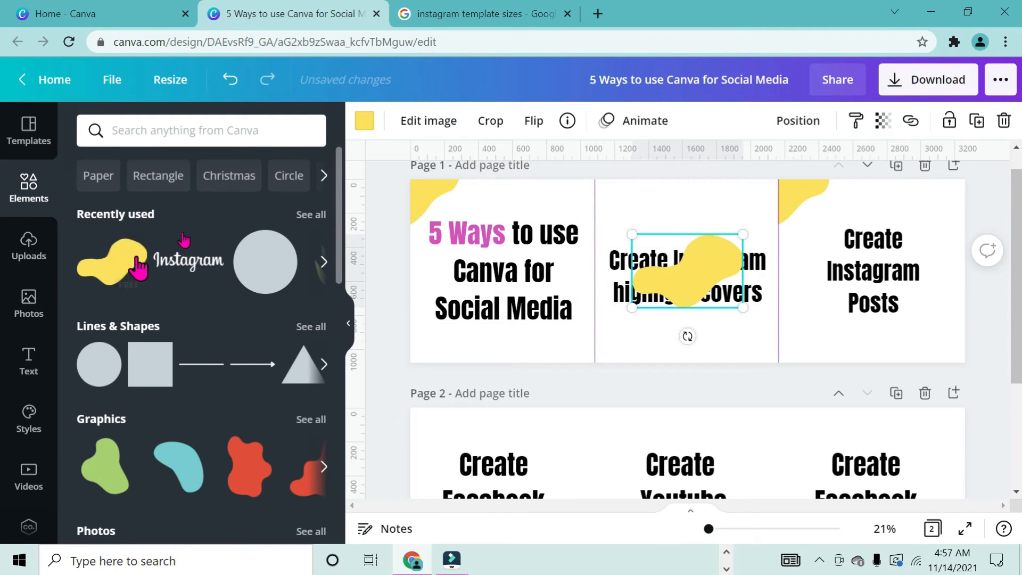
left_click(349, 326)
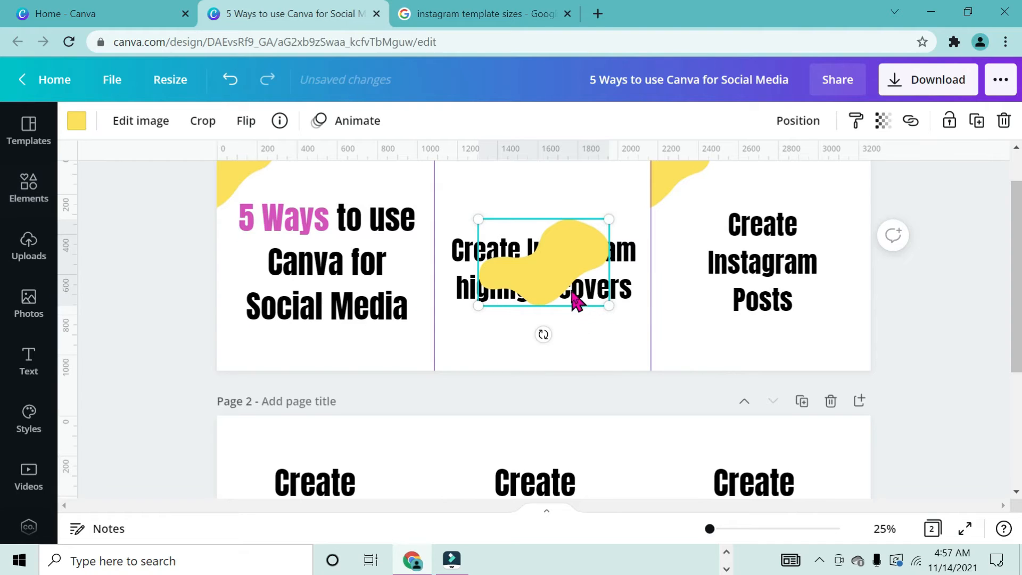
left_click_drag(556, 267, 647, 373)
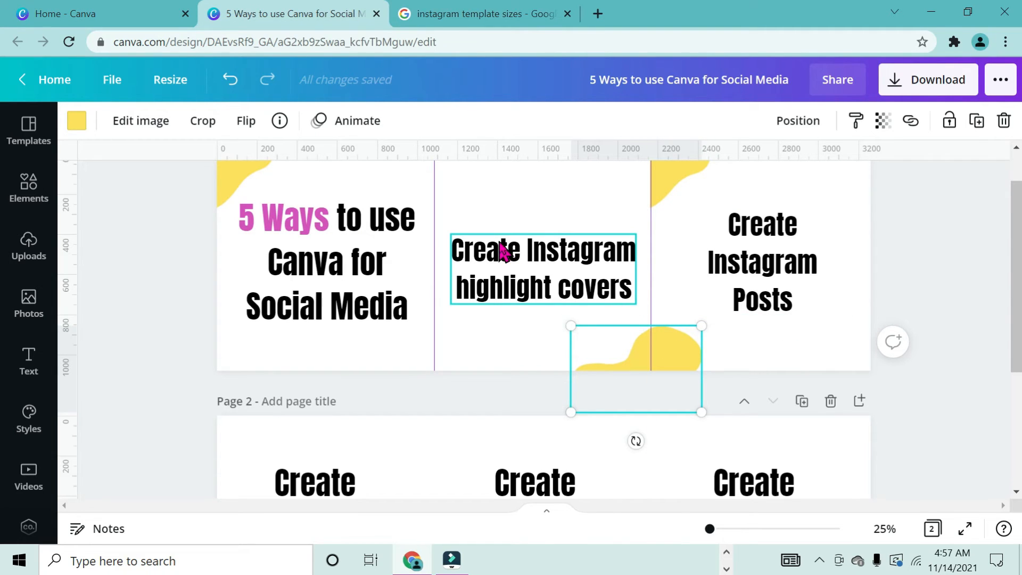
Crop the new blob at the page's bottom edge and the second guide so that only the part inside the second panel remains
left_click(202, 124)
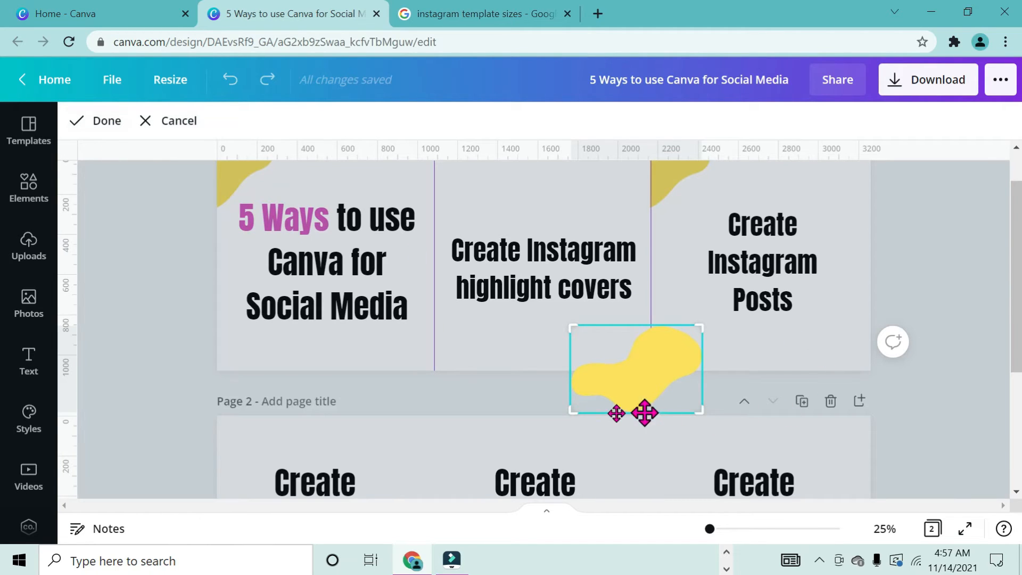
mouse_move(568, 411)
left_mouse_down()
mouse_move(643, 395)
mouse_move(578, 396)
left_mouse_up()
left_click_drag(700, 396, 647, 373)
left_click(97, 132)
Duplicate the cropped blob and move the copy to the bottom-right corner of page 2's second panel, against the guide
scroll(634, 221, "down", 3)
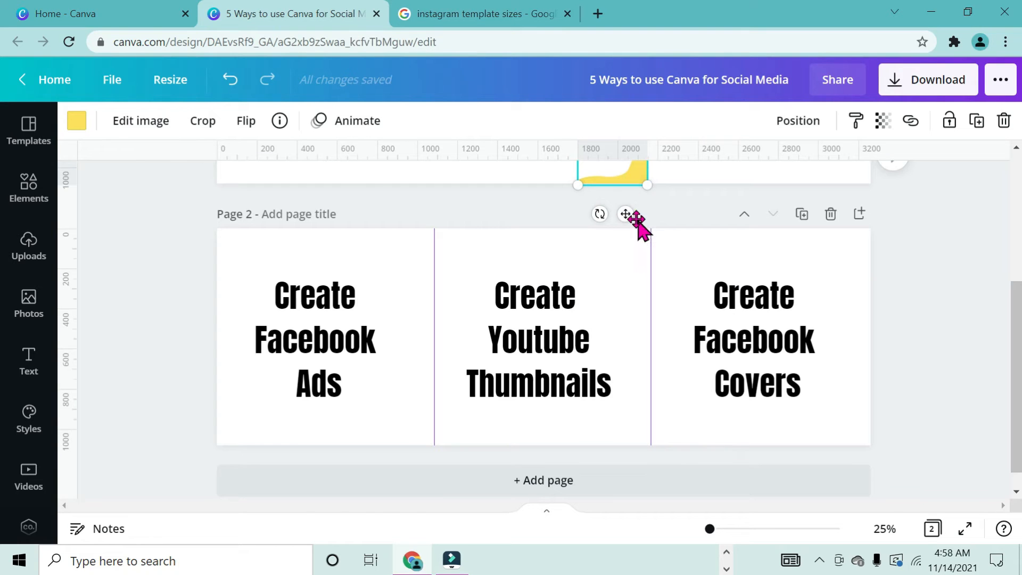
scroll(637, 217, "up", 2)
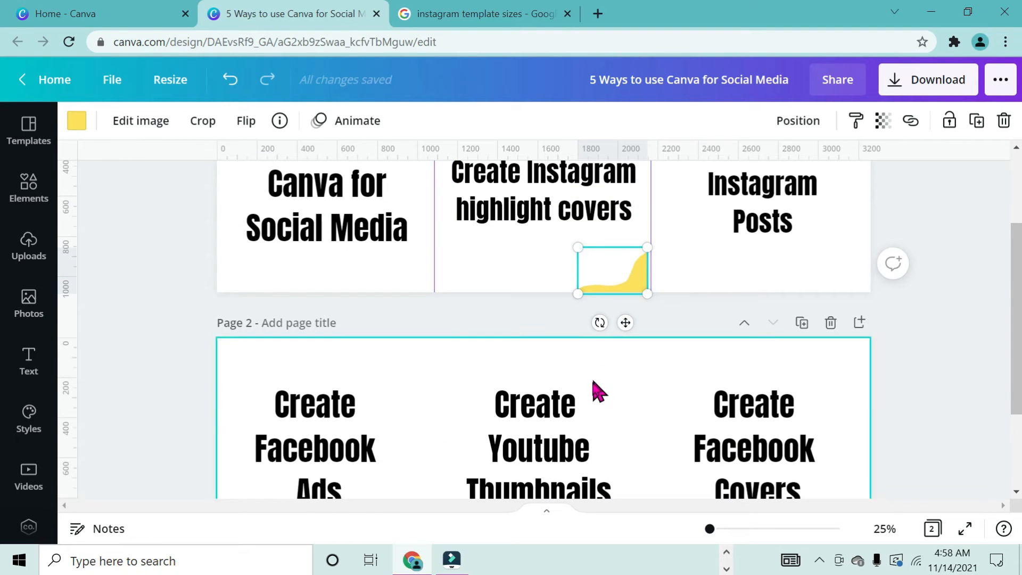
scroll(596, 393, "down", 2)
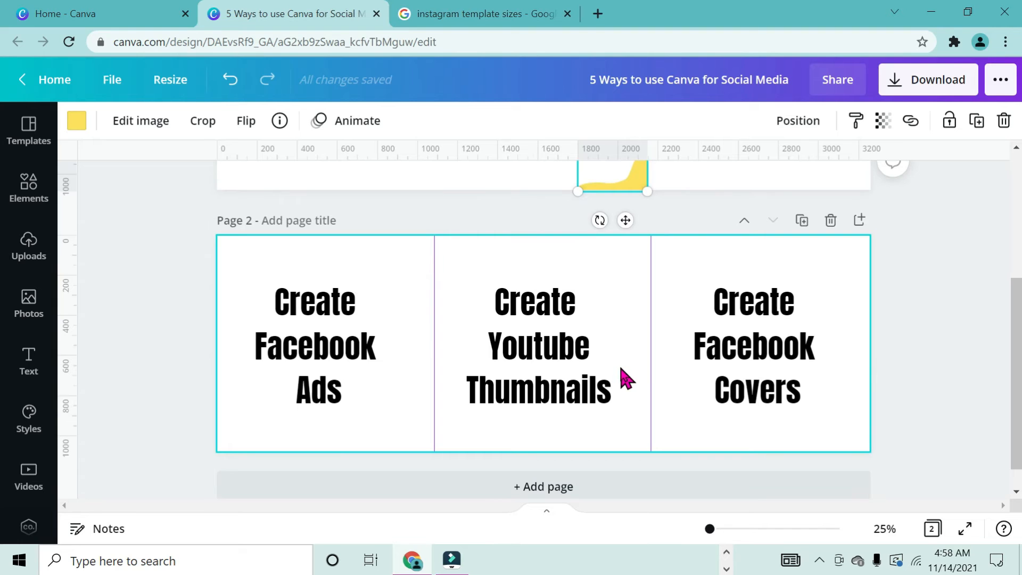
left_click(977, 121)
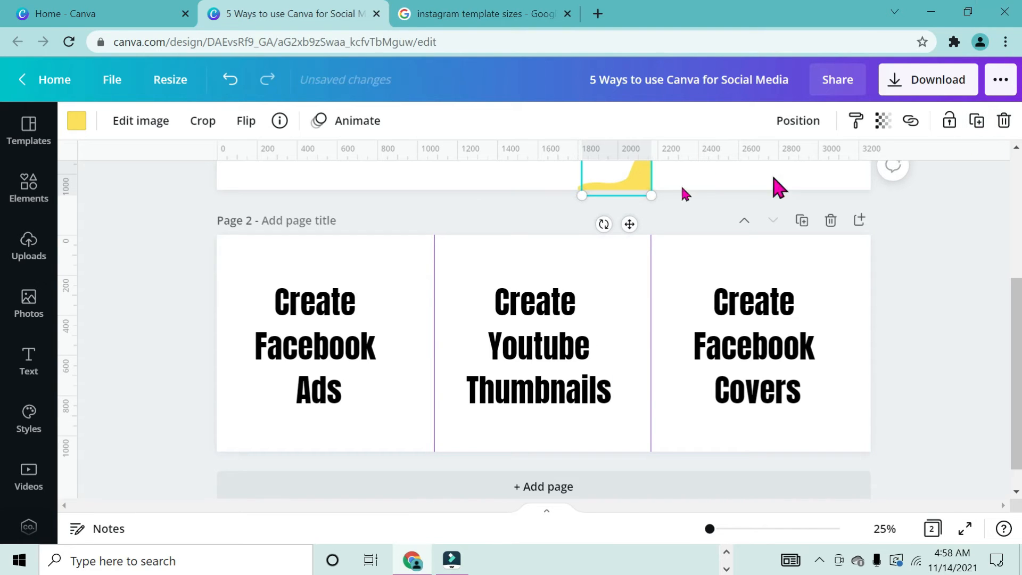
left_click_drag(612, 190, 611, 445)
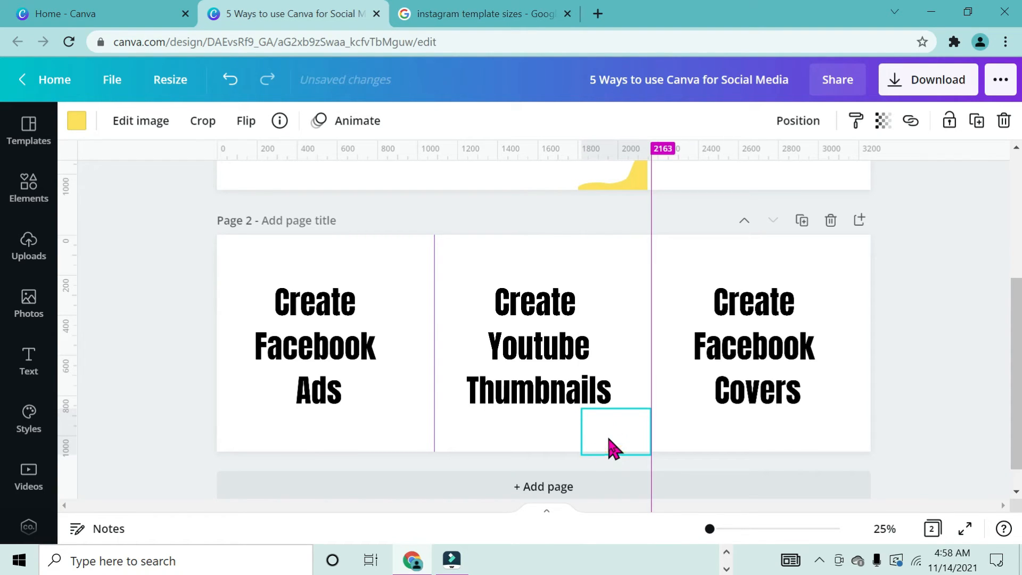
left_click(514, 431)
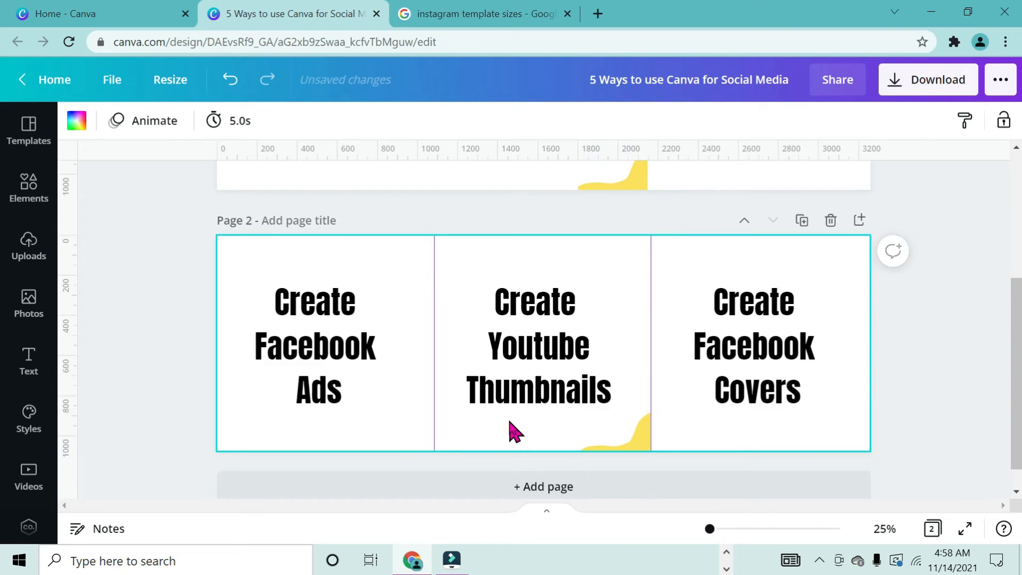
Place a copy of page 1's first-panel corner blob in the top-left corner of page 2, running off the page
scroll(511, 426, "up", 4)
left_click(231, 212)
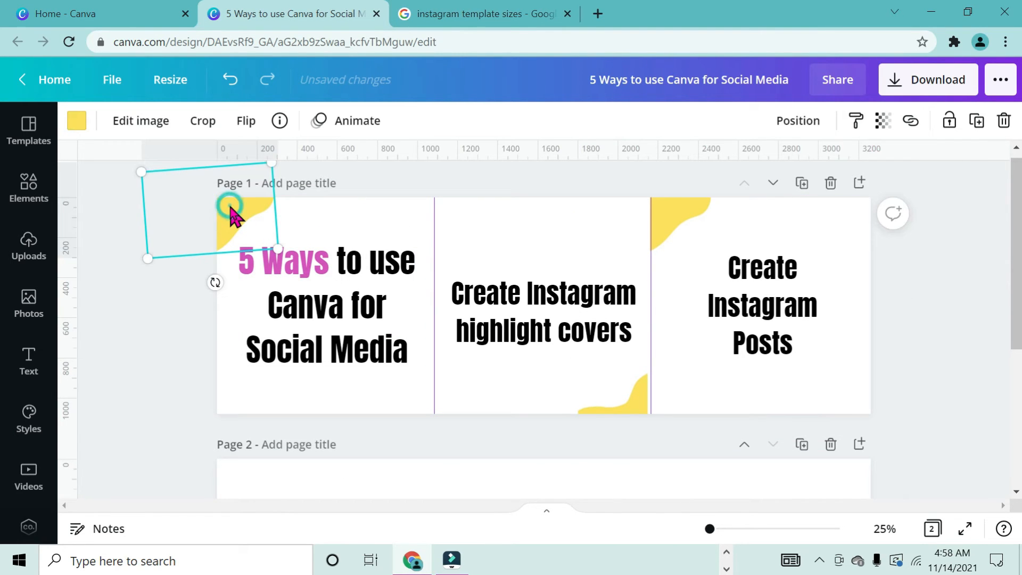
scroll(534, 272, "down", 3)
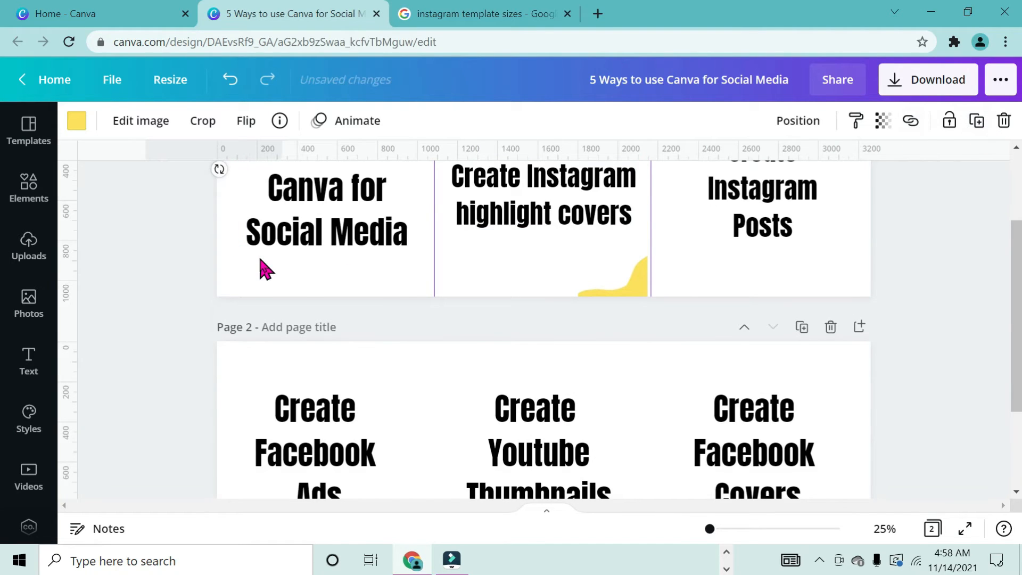
scroll(260, 260, "up", 3)
left_click_drag(249, 228, 252, 477)
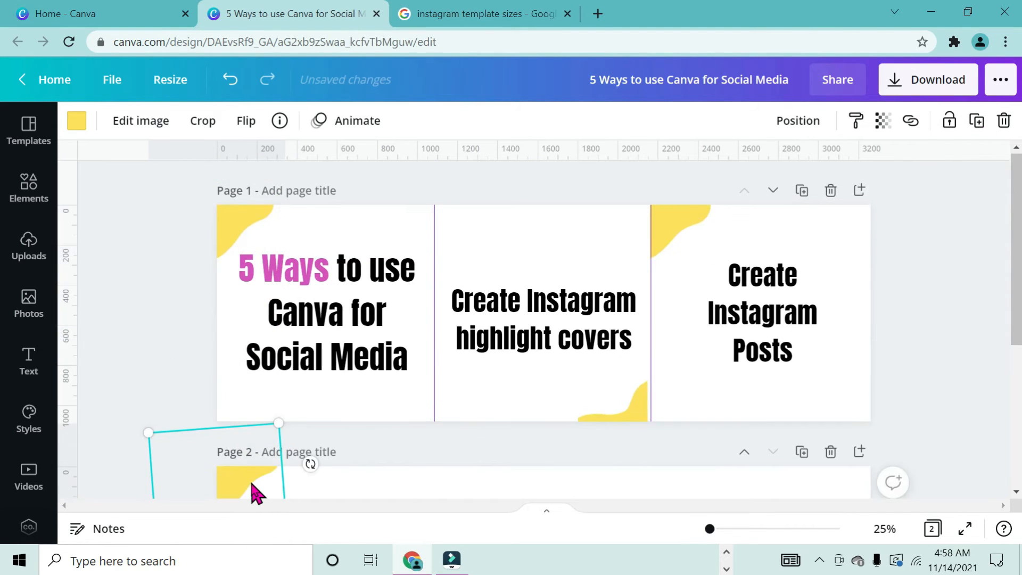
scroll(251, 483, "down", 2)
scroll(258, 385, "up", 2)
scroll(259, 399, "down", 1)
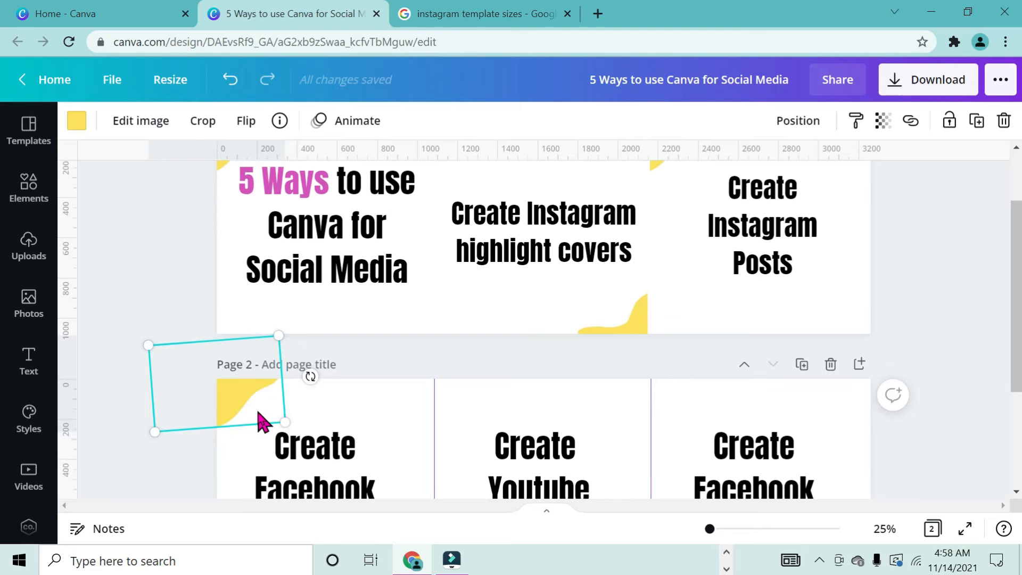
Duplicate page 1's third-panel corner blob and move the copy to the top-left corner of page 2's third panel
left_click(627, 327)
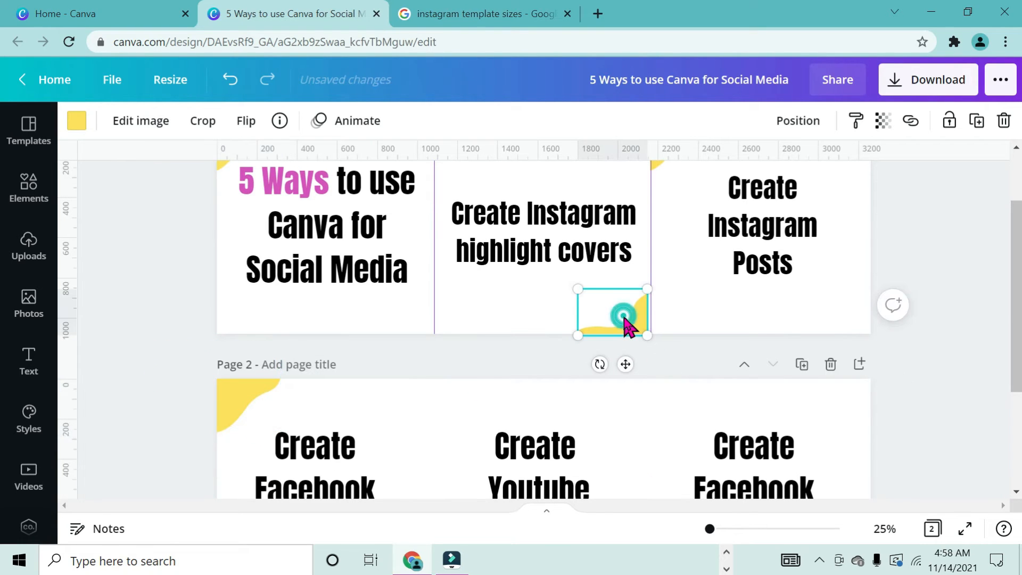
scroll(700, 238, "up", 1)
left_click(673, 226)
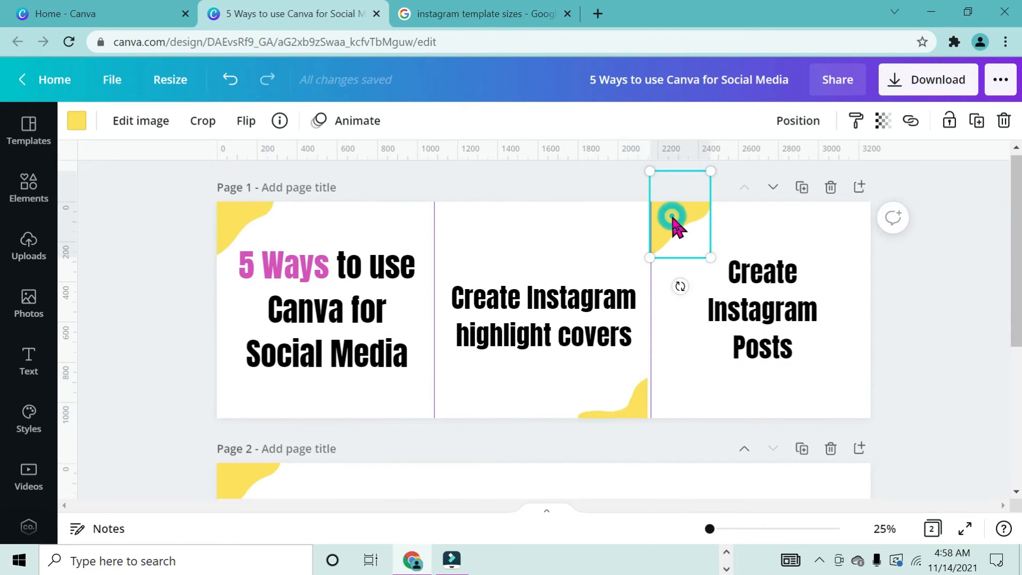
left_click(977, 121)
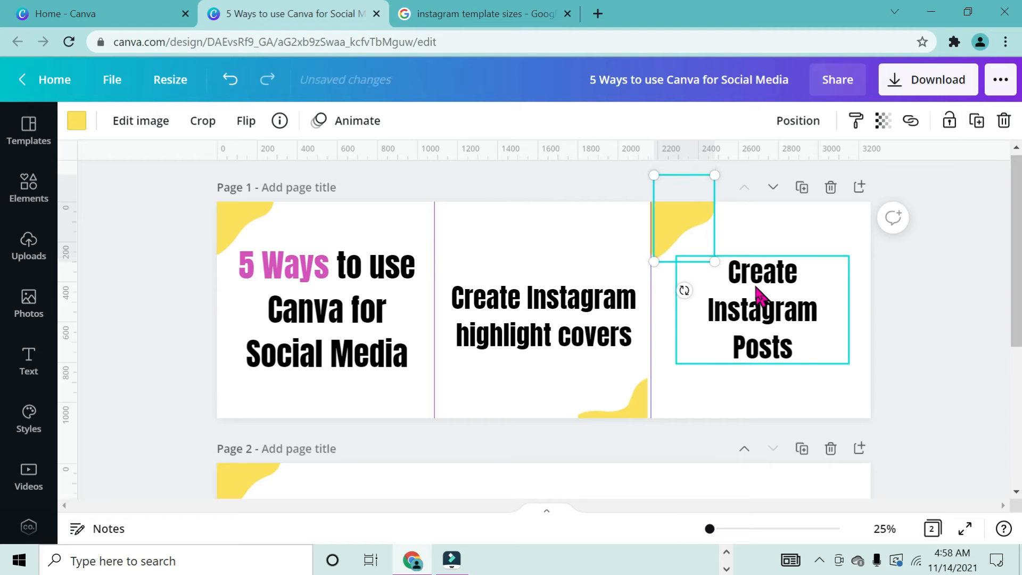
scroll(756, 292, "down", 2)
scroll(760, 296, "up", 1)
left_click_drag(682, 171, 689, 454)
scroll(692, 461, "down", 1)
left_click_drag(669, 369, 664, 368)
left_click(516, 316)
Review the blob layout of both pages side by side in the page overview
scroll(522, 327, "down", 2)
scroll(522, 327, "up", 5)
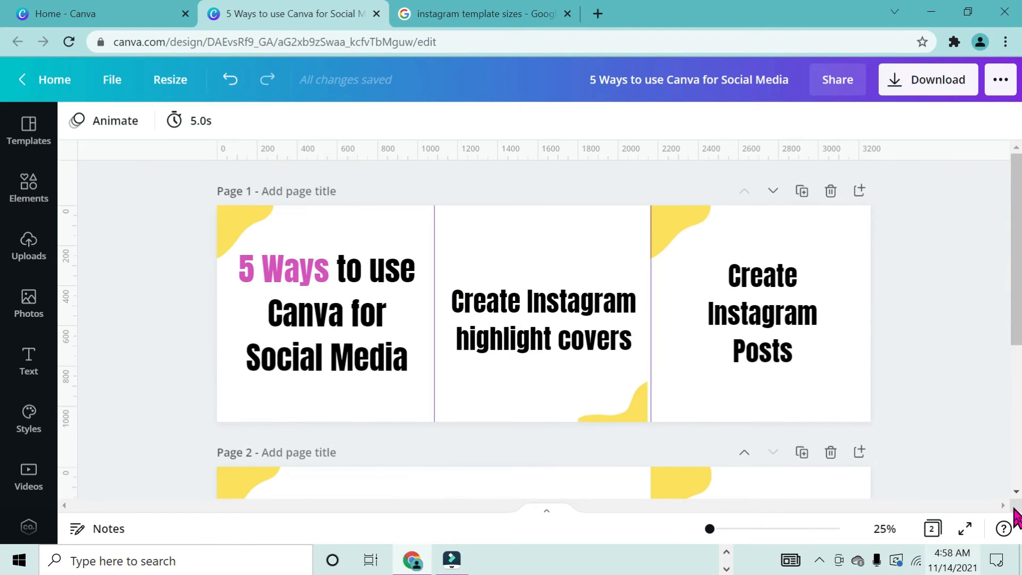
left_click(933, 528)
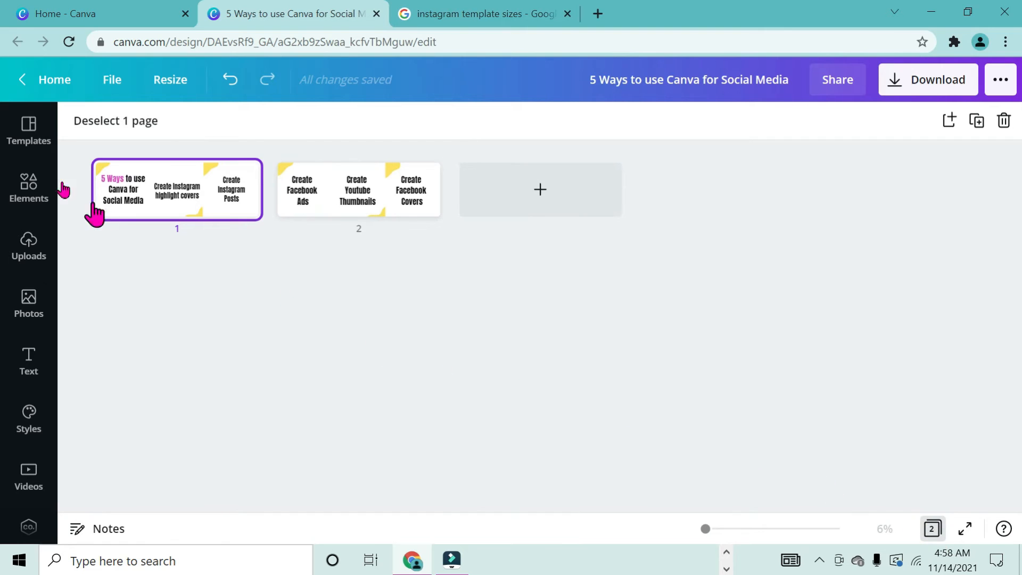
scroll(302, 293, "up", 5)
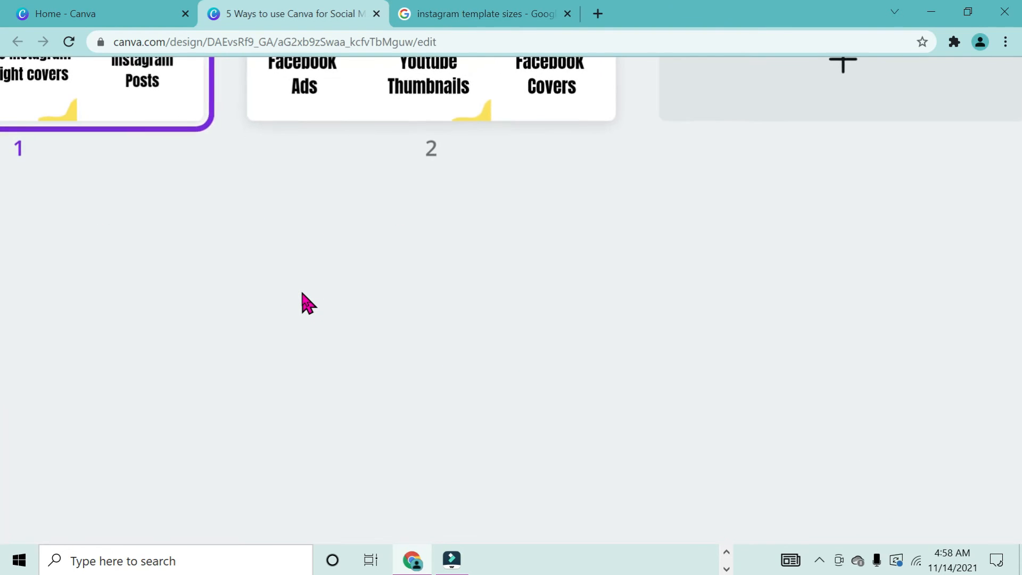
scroll(302, 293, "down", 3)
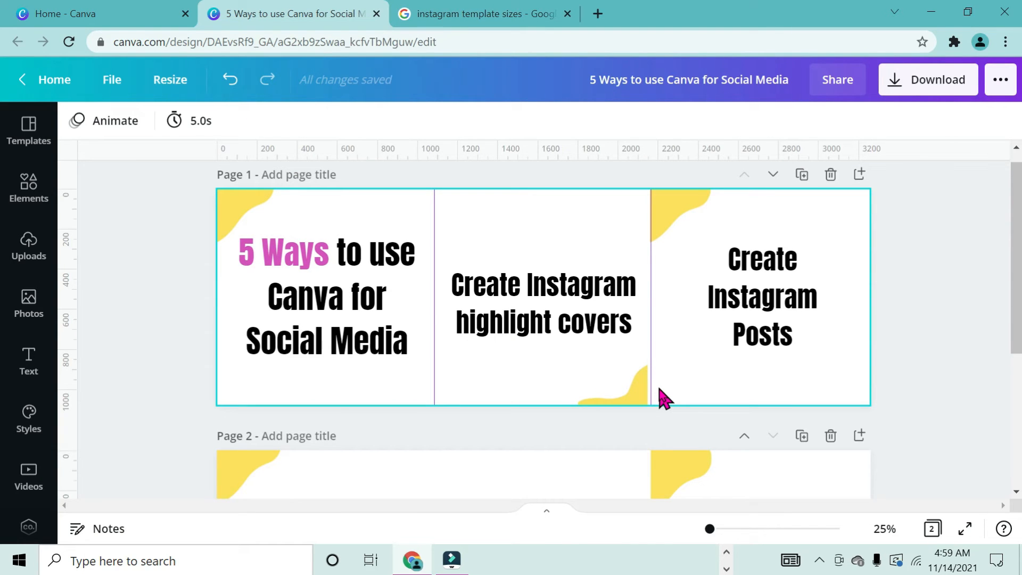
Nudge the bottom blob in page 1's second panel flush against the second guide
left_click_drag(630, 387, 633, 384)
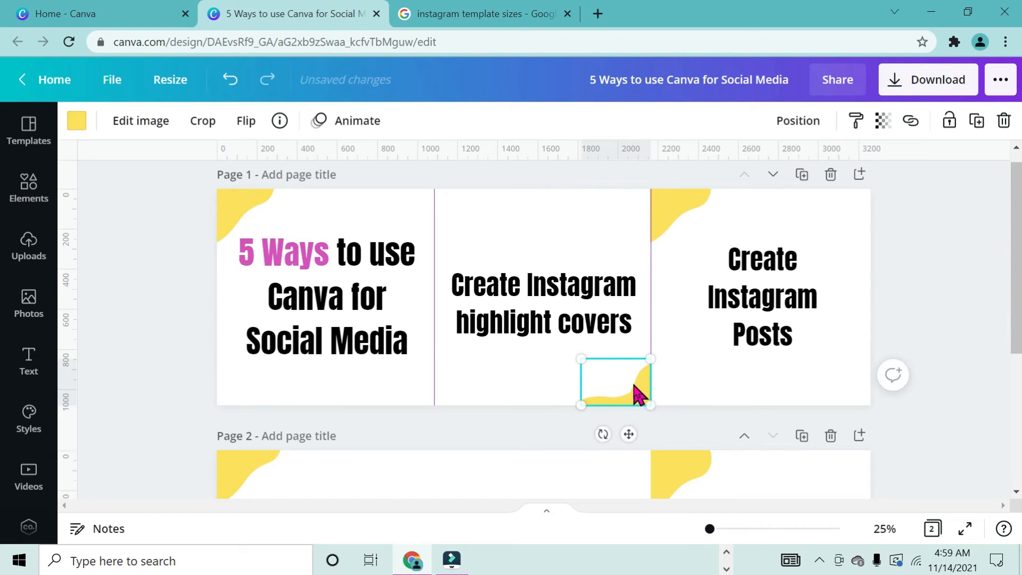
left_click(580, 282)
left_click(544, 217)
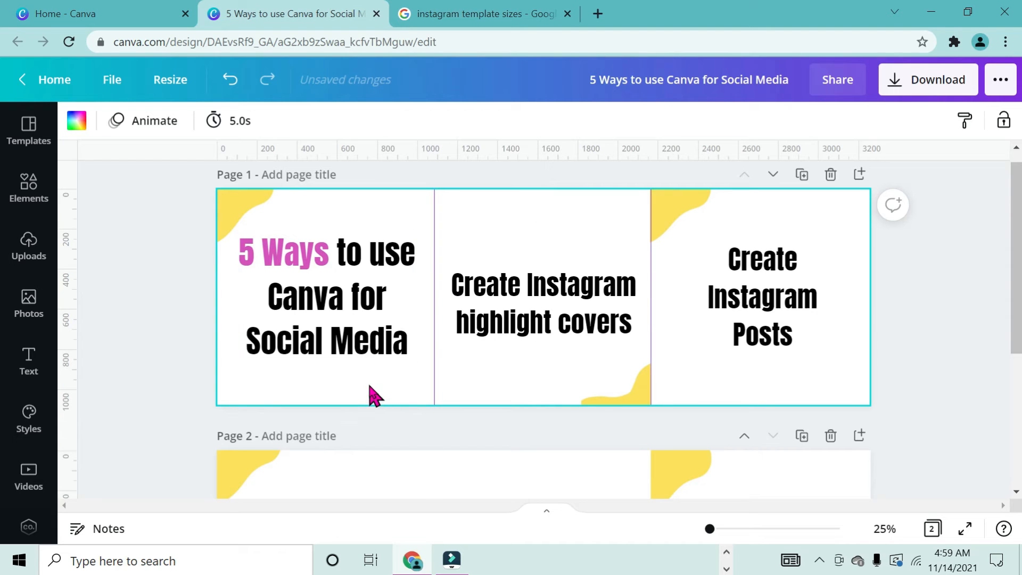
key("t")
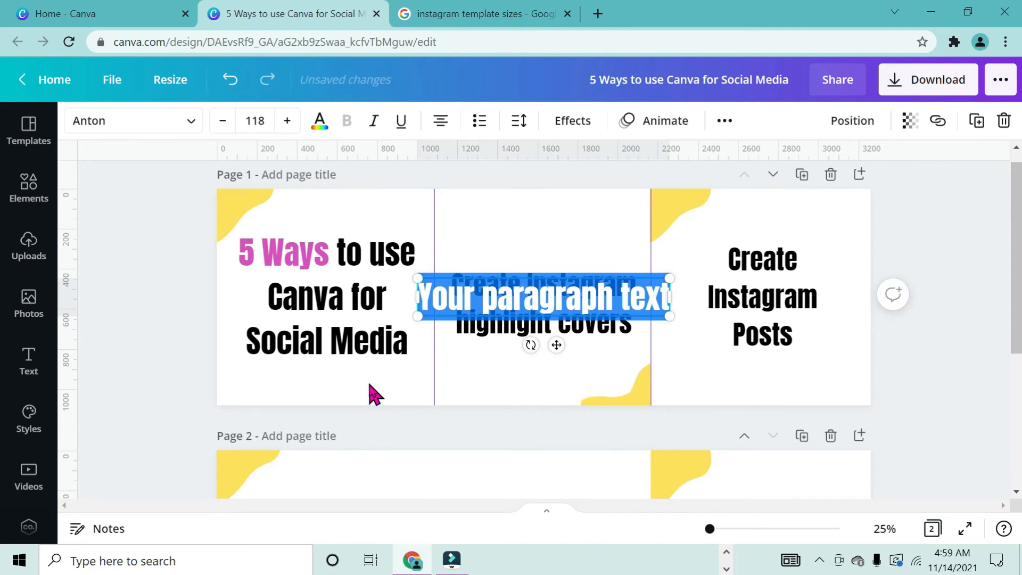
left_click_drag(668, 277, 473, 325)
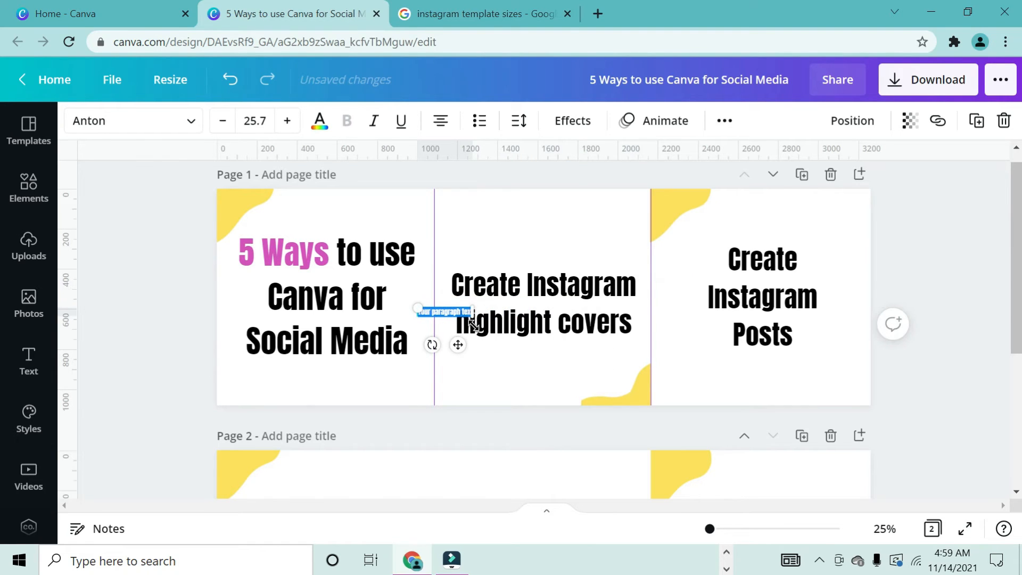
type("@")
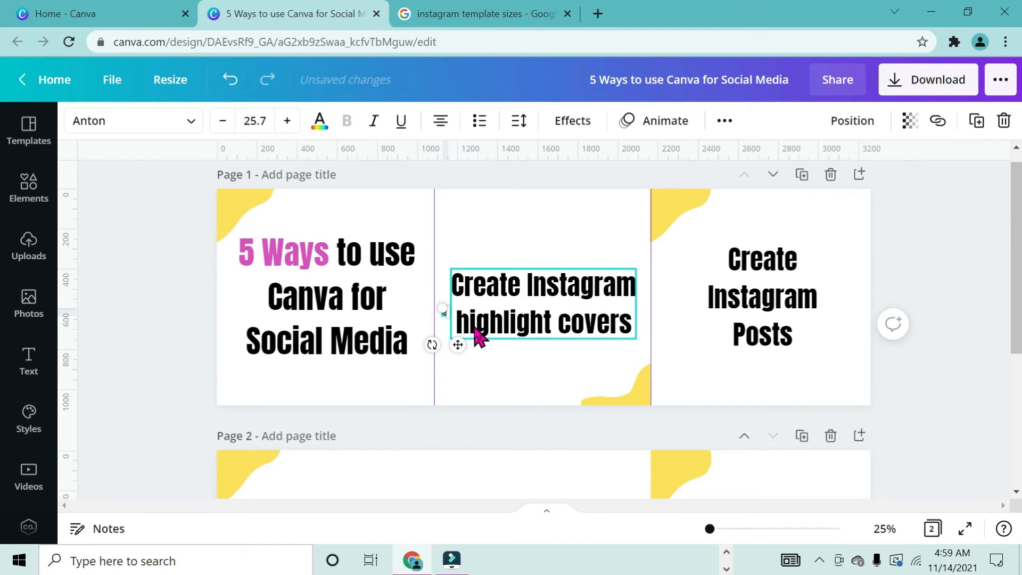
type("yourbusinessname")
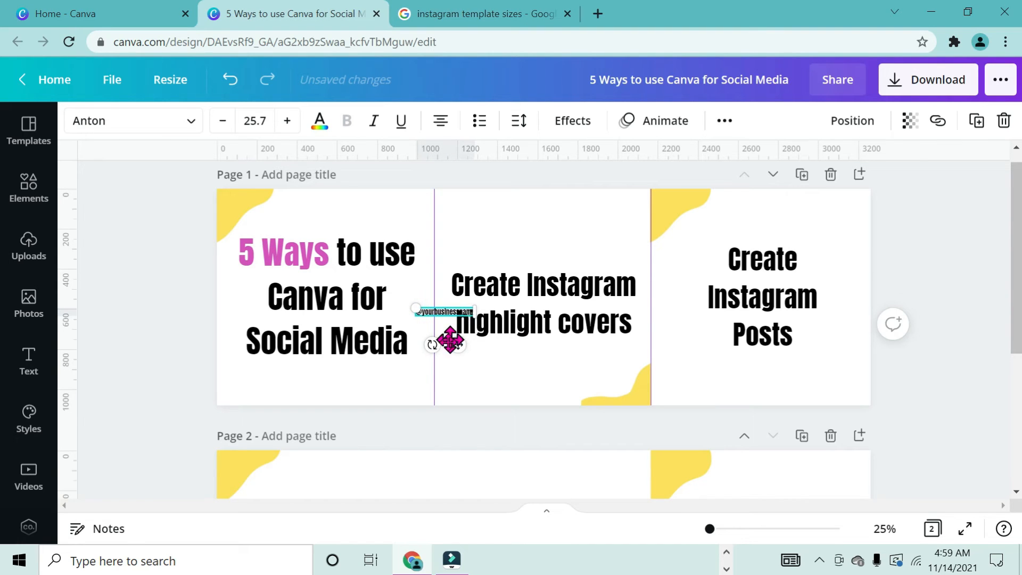
left_click_drag(450, 339, 392, 410)
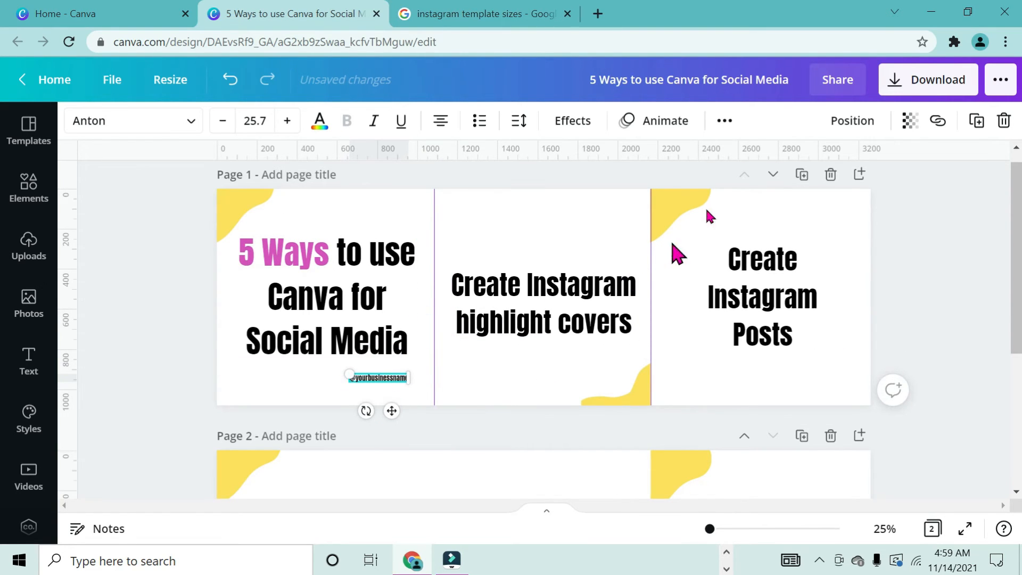
left_click(977, 121)
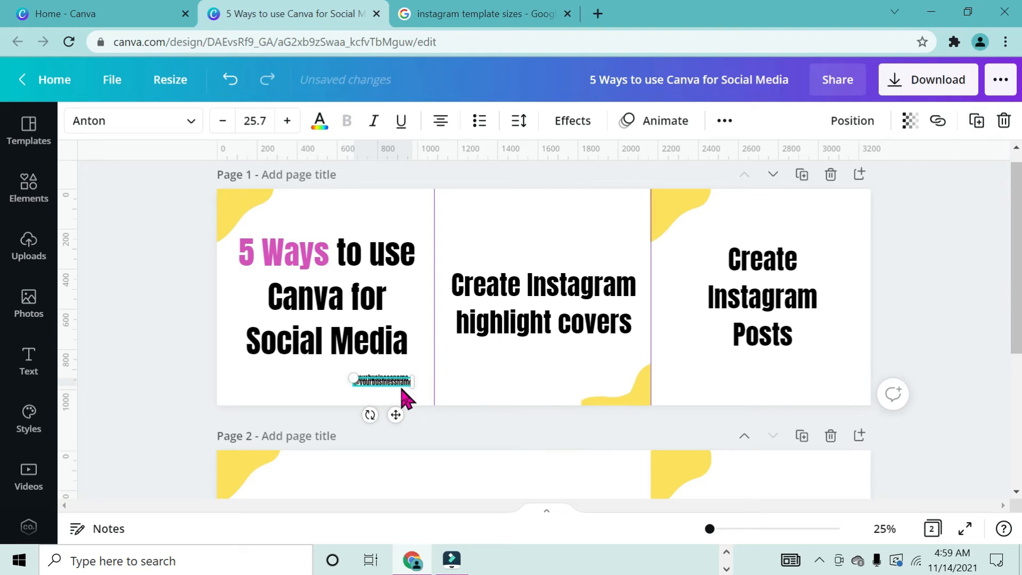
left_click_drag(399, 413, 839, 411)
left_click(976, 121)
scroll(713, 384, "down", 3)
scroll(713, 385, "down", 1)
left_click(977, 122)
left_click_drag(839, 221, 379, 495)
left_click(976, 121)
left_click(977, 121)
left_click_drag(429, 474, 846, 459)
Align the corner blob in page 2's third panel with the second guide
left_click(803, 289)
left_click(692, 299)
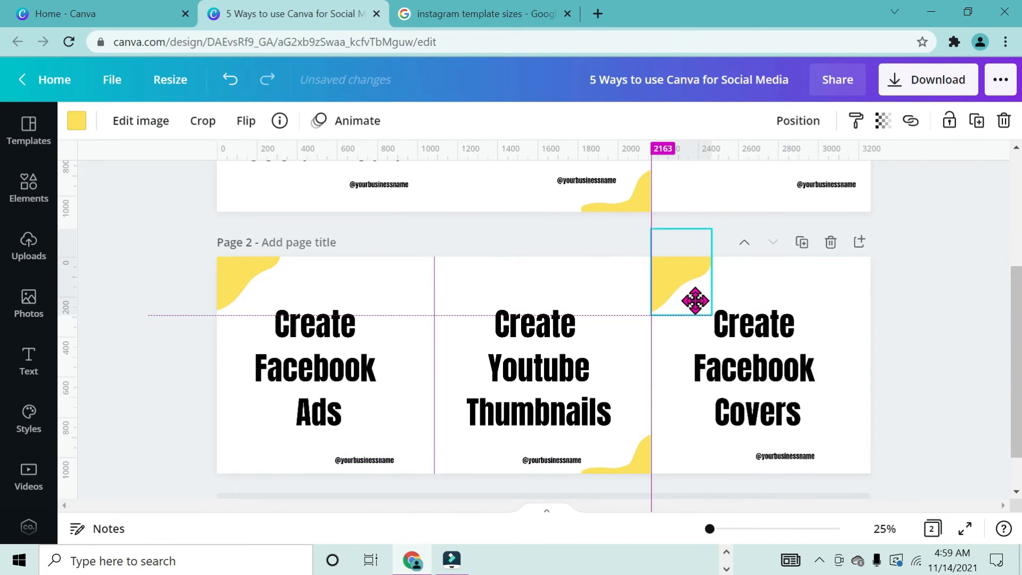
scroll(605, 268, "up", 4)
left_click(606, 267)
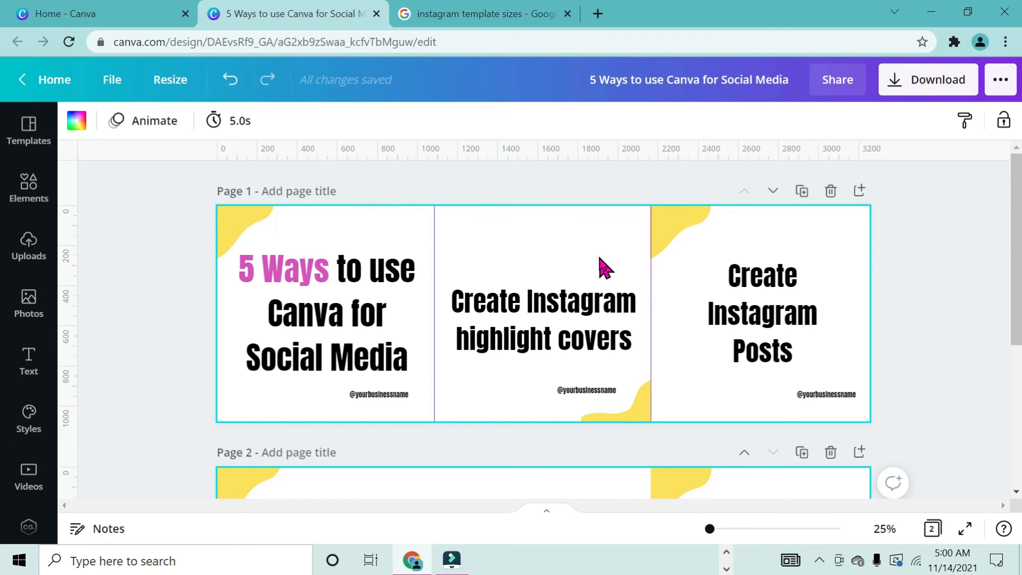
Add the text "1." above the "Create Instagram highlight covers" tip in page 1's second panel
left_click(571, 253)
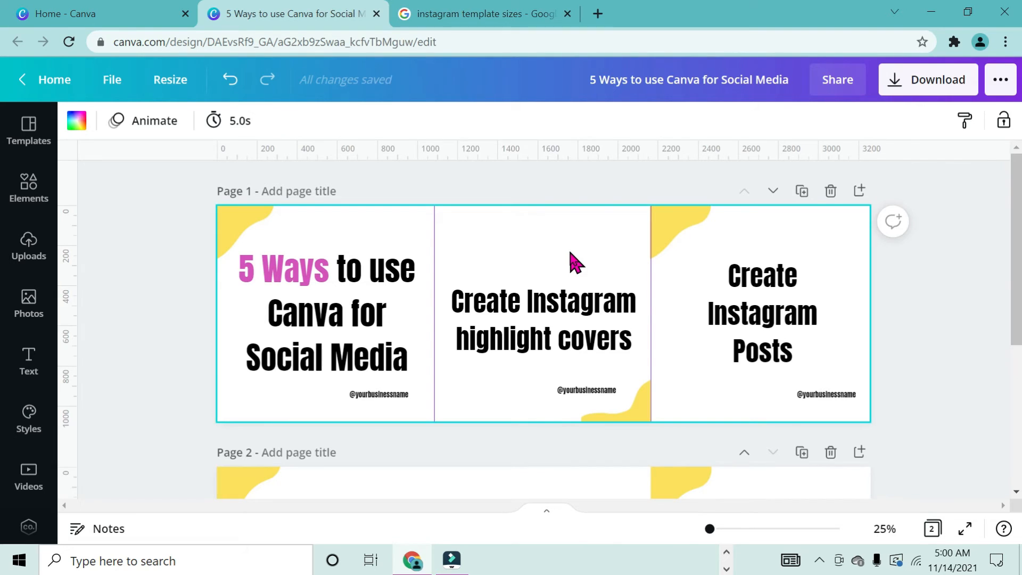
key("t")
key("BackSpace")
type("1")
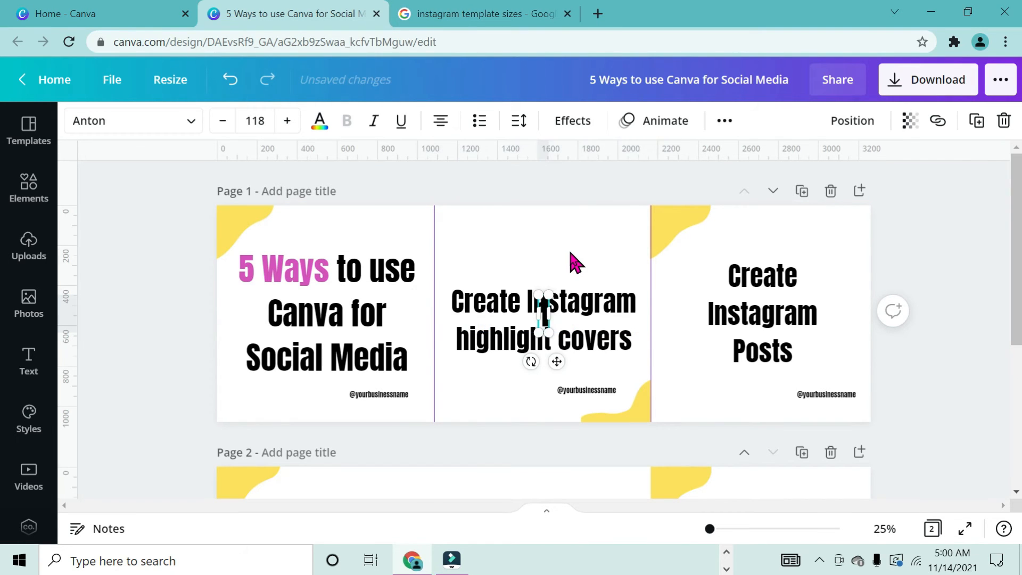
type(".")
left_click_drag(562, 360, 552, 284)
left_click_drag(538, 220, 535, 231)
Place a copy of the number above the "Create Instagram Posts" tip and change it to "2."
left_click_drag(544, 289, 782, 285)
double_click(769, 245)
type("2")
Duplicate the number, move the copy above the "Create Facebook Ads" tip on page 2, and change it to "3."
scroll(770, 239, "down", 1)
left_click(980, 120)
left_click_drag(786, 210, 788, 462)
double_click(317, 420)
type("3")
Duplicate the number above the tips in page 2's second and third panels, changing the copies to "4." and "5."
left_click(340, 423)
left_click(319, 419)
left_click(976, 120)
double_click(529, 419)
type("4")
left_click(977, 120)
double_click(775, 414)
type("5")
Review the numbering and layout of all panels on both pages
scroll(836, 436, "down", 3)
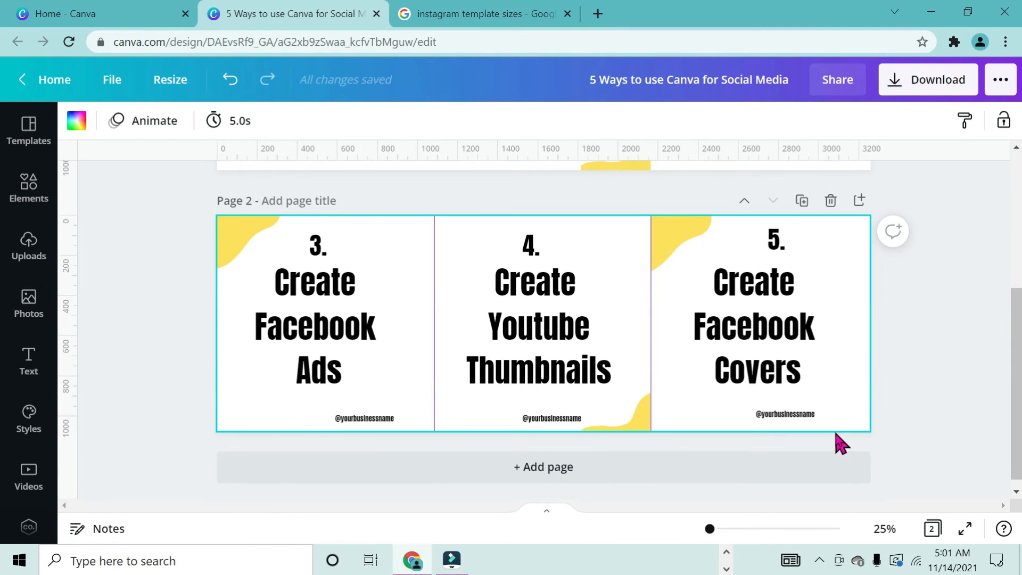
scroll(840, 443, "up", 4)
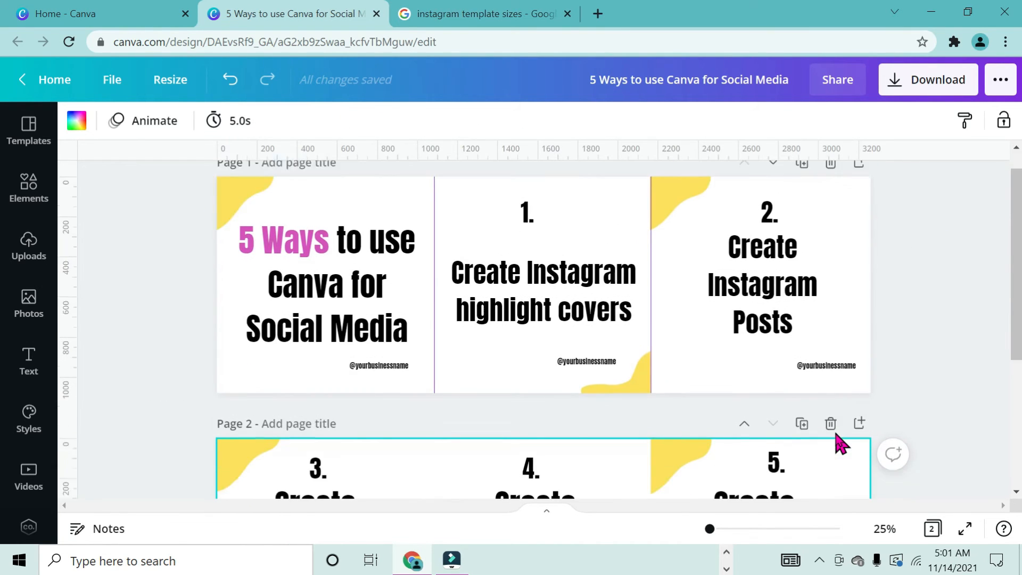
scroll(840, 443, "down", 2)
scroll(840, 443, "down", 3)
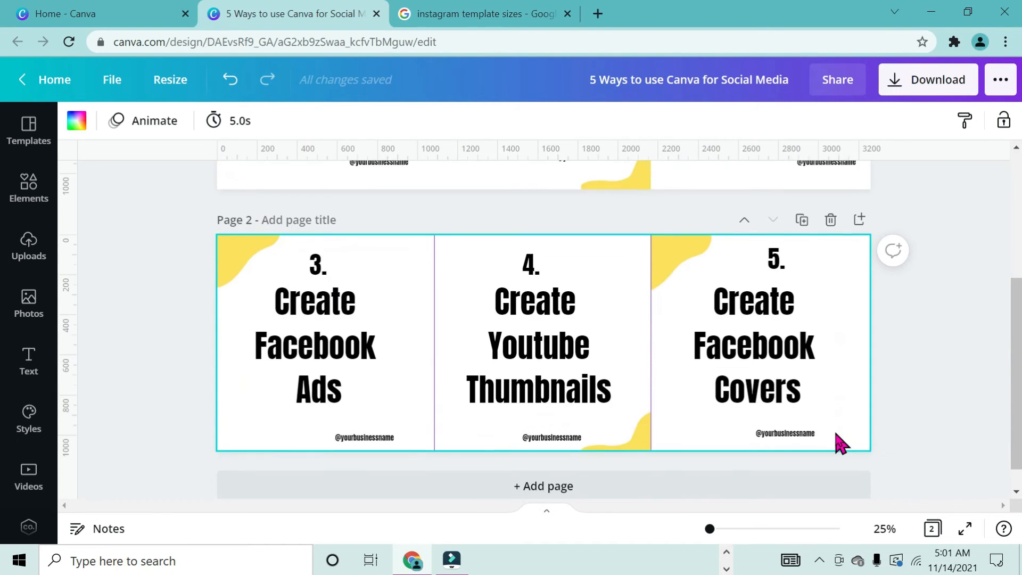
scroll(840, 443, "up", 4)
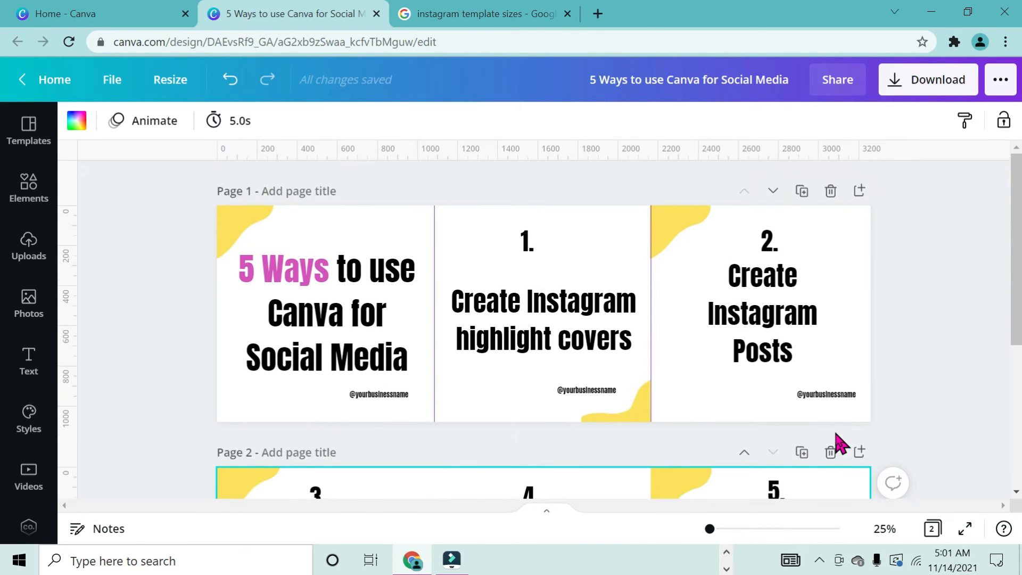
scroll(840, 443, "down", 5)
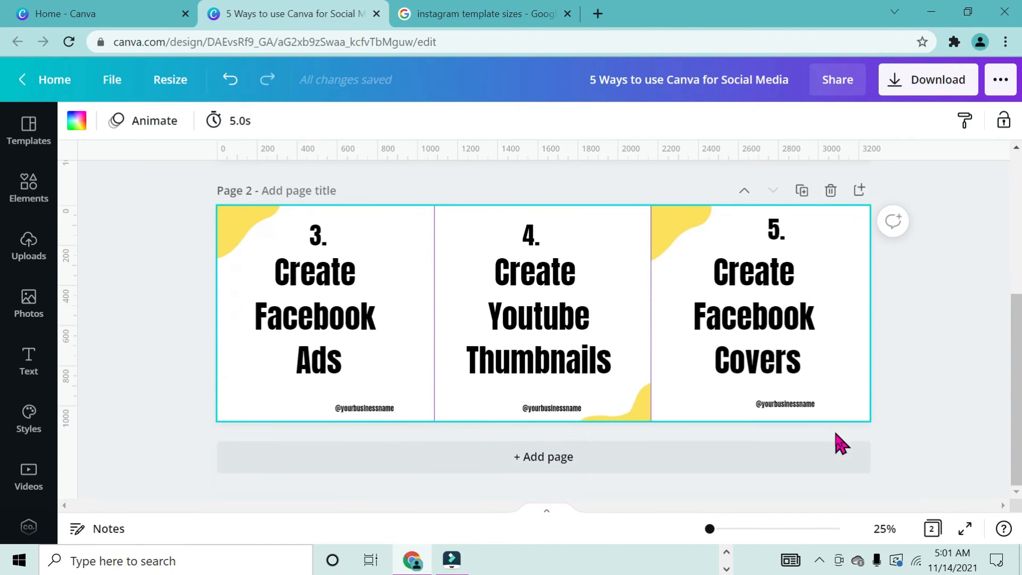
scroll(840, 443, "up", 5)
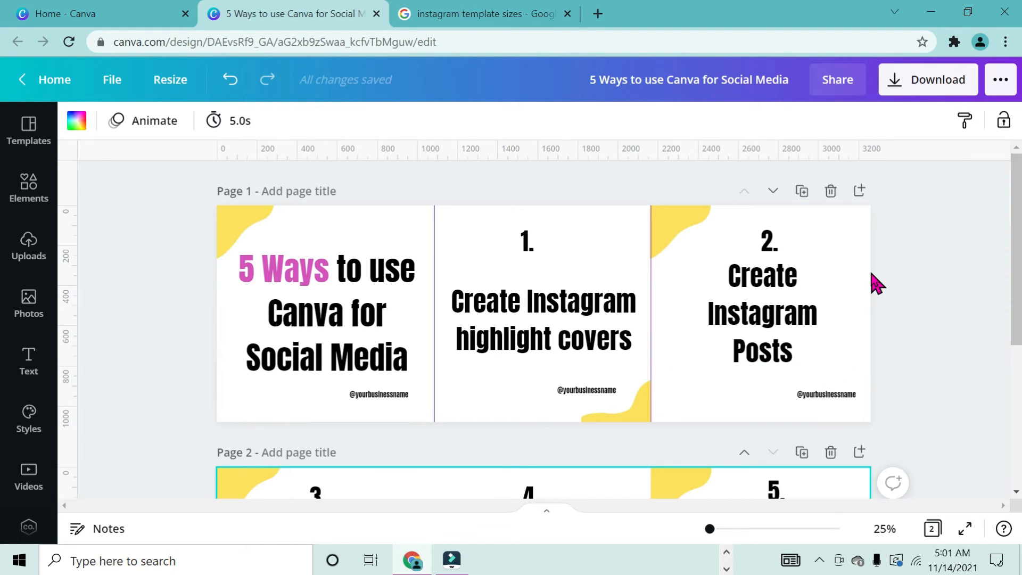
Download only page 1 of the design as a PNG
left_click(899, 94)
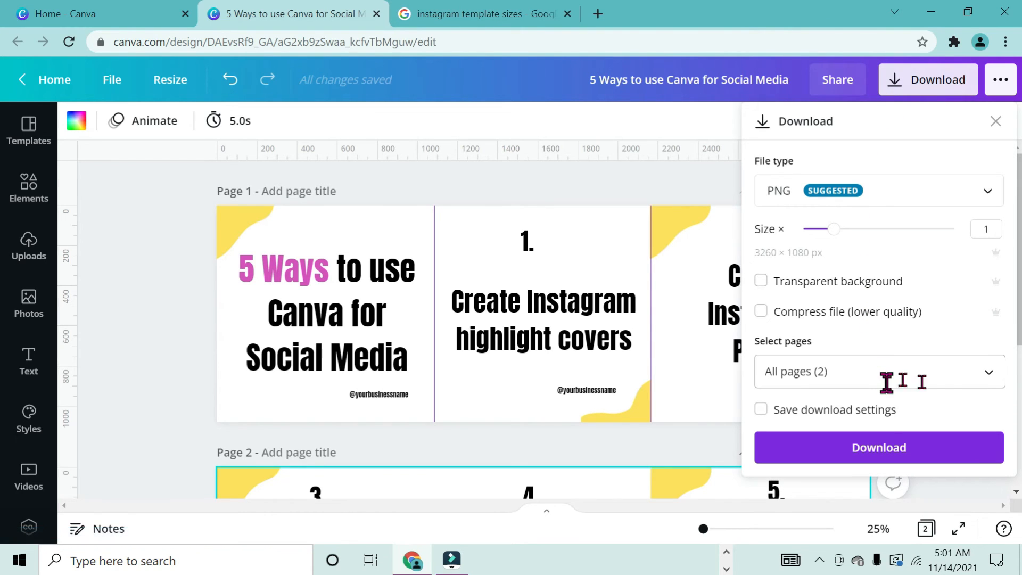
left_click(988, 375)
left_click(984, 172)
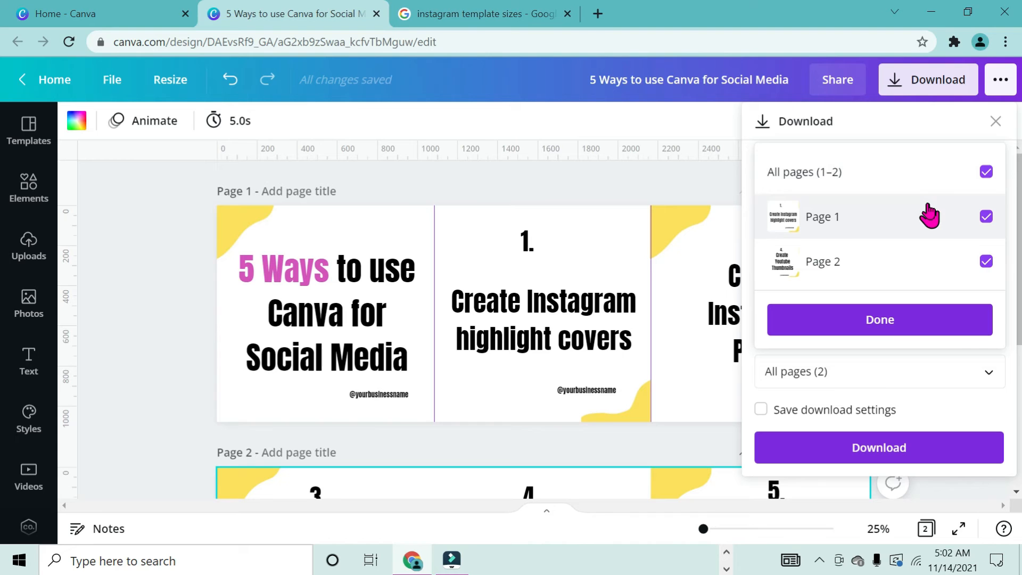
left_click(986, 172)
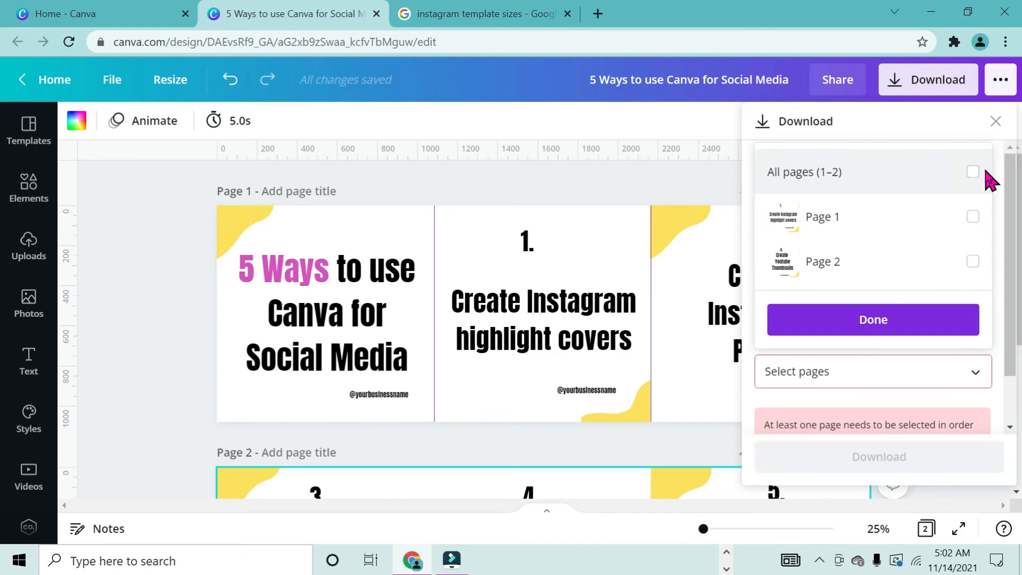
left_click(986, 216)
left_click(881, 326)
left_click(878, 449)
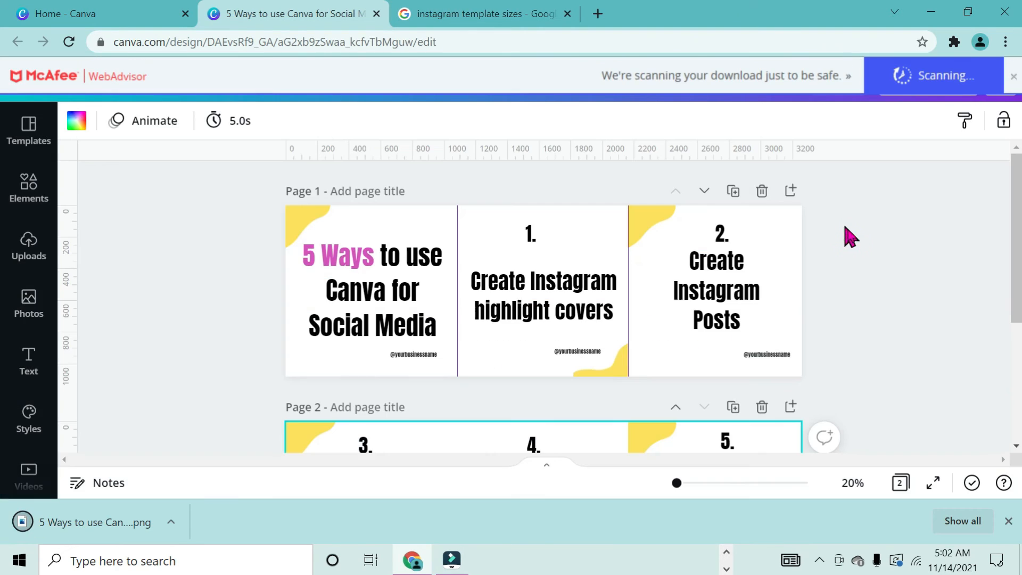
Dismiss the download scan notice and download page 2 as a separate PNG
left_click(1014, 80)
left_click(928, 79)
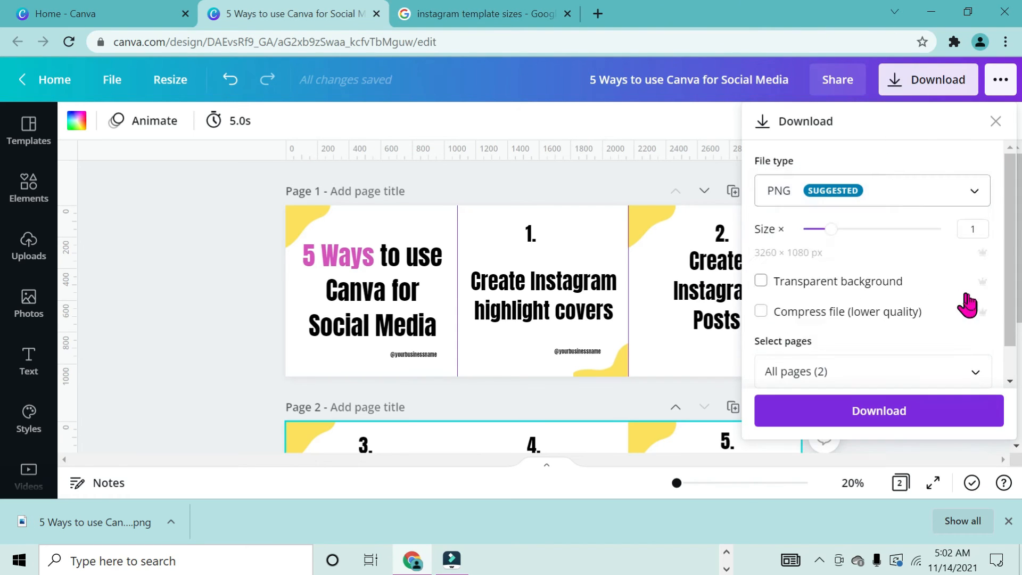
left_click(893, 413)
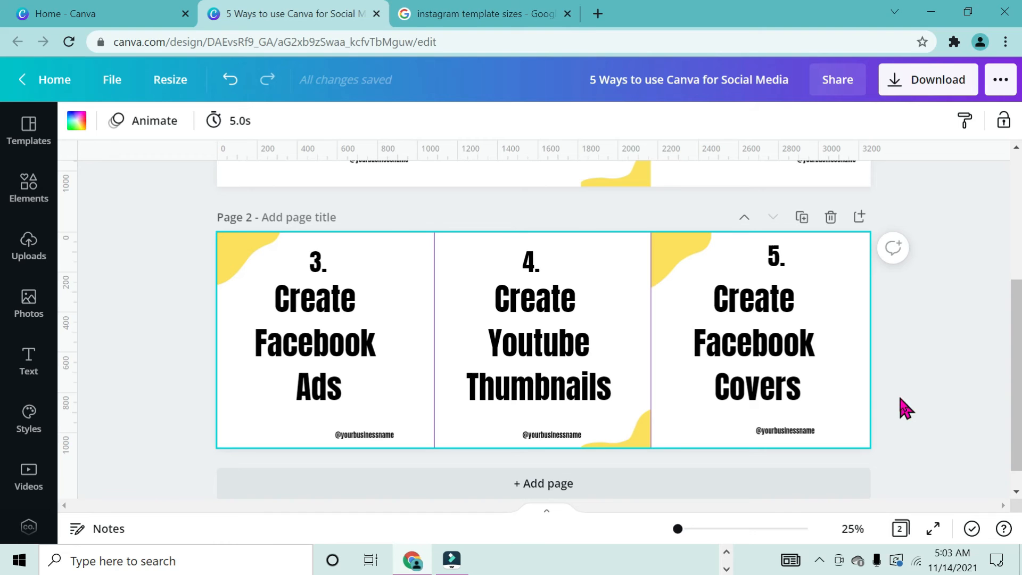
Search the web for "pinetools" in a new browser tab and open the PineTools website
left_click(603, 17)
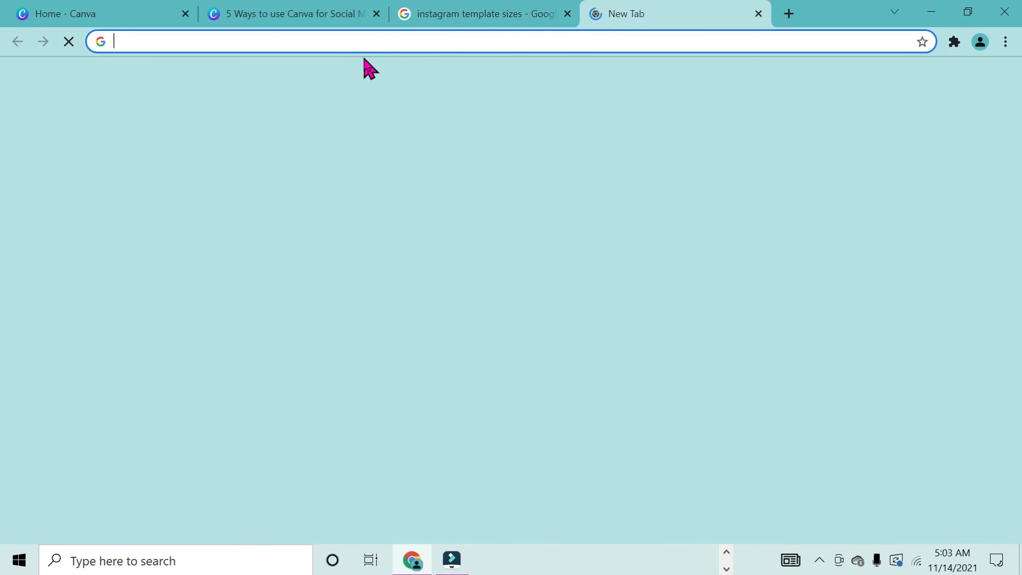
type("g")
key("BackSpace")
key("BackSpace")
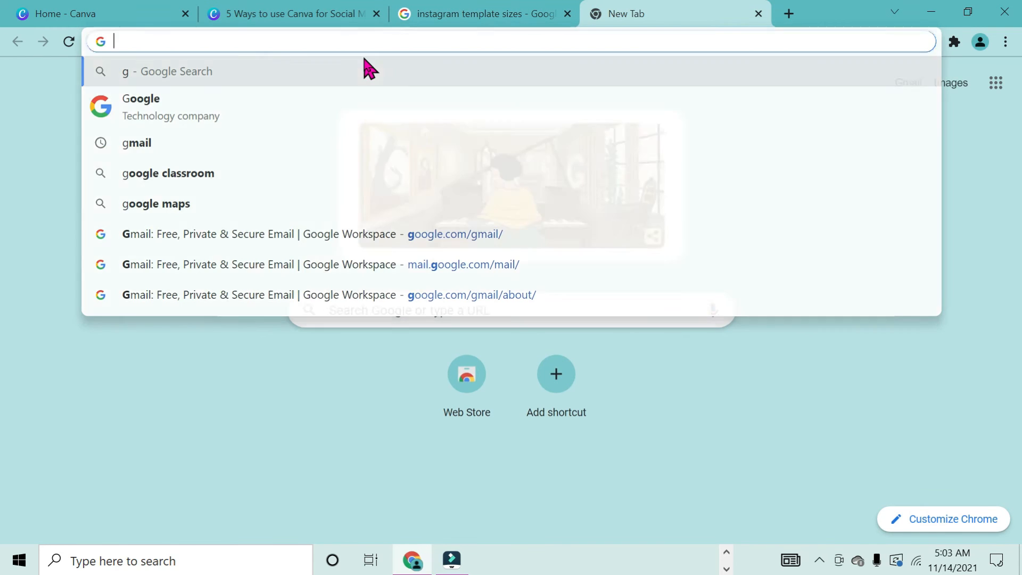
type("pine")
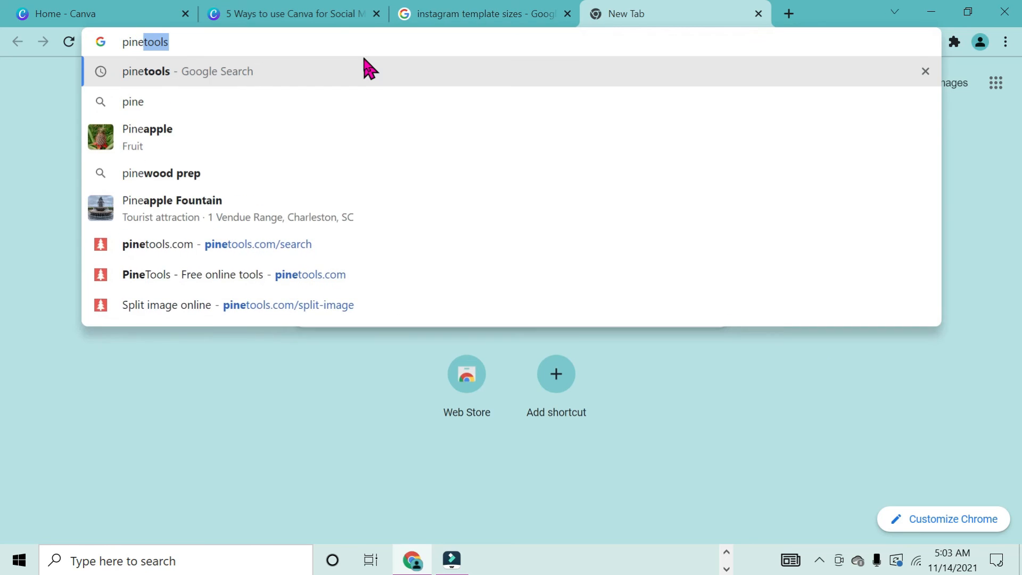
key("Return")
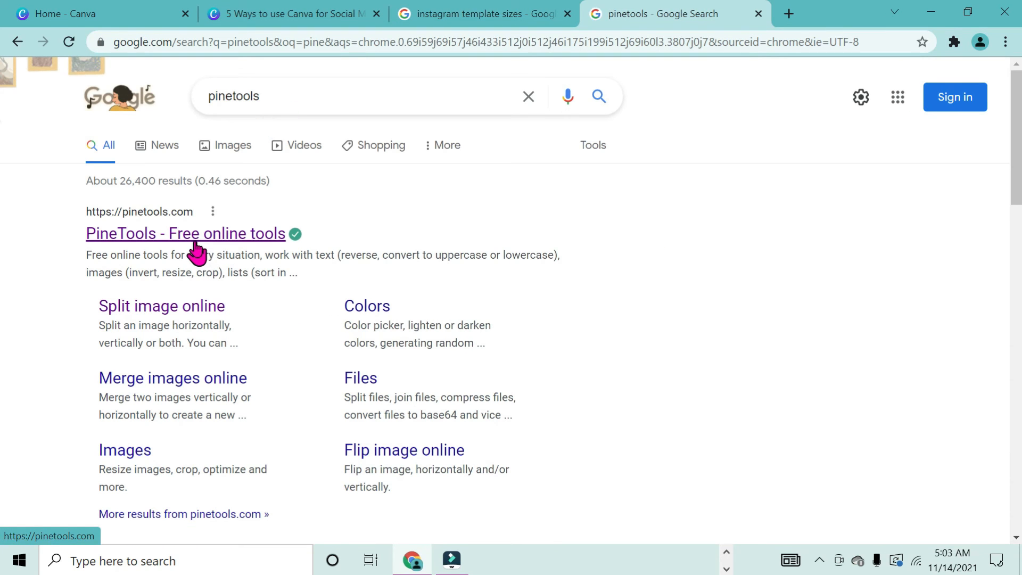
left_click(164, 237)
Search the PineTools site for "split" and open the Split Image tool
left_click(422, 77)
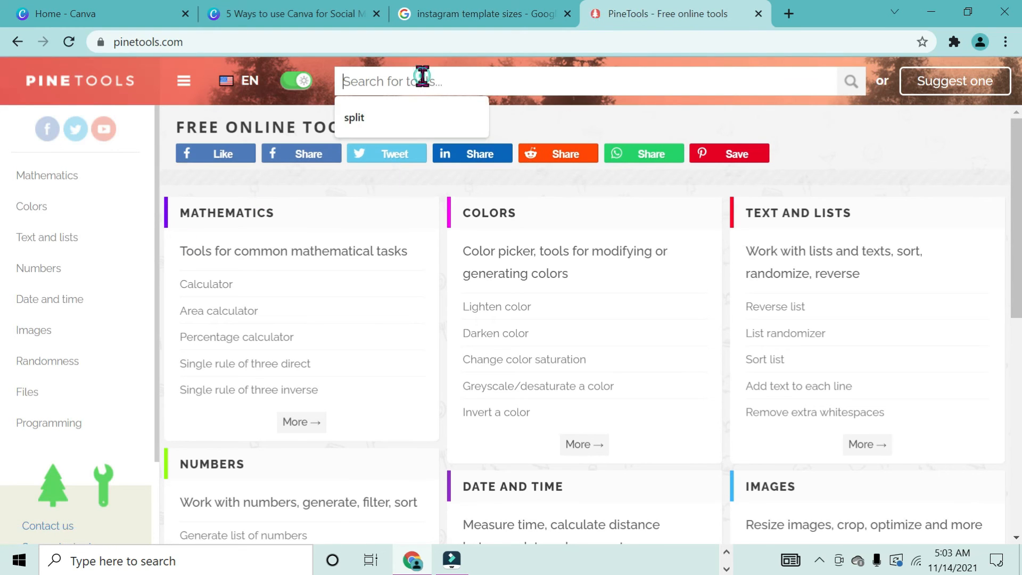
type("spli")
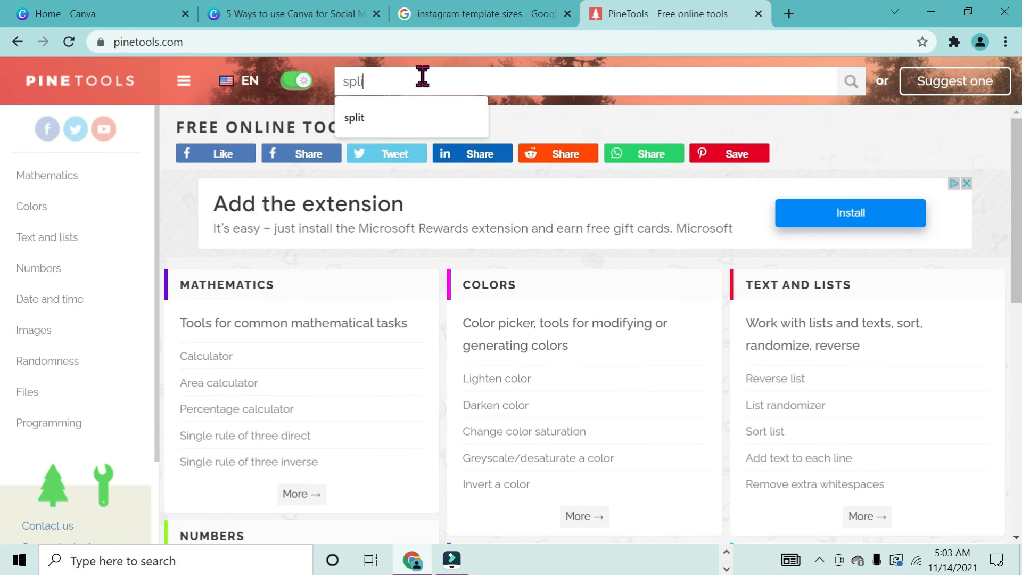
type("t")
key("Return")
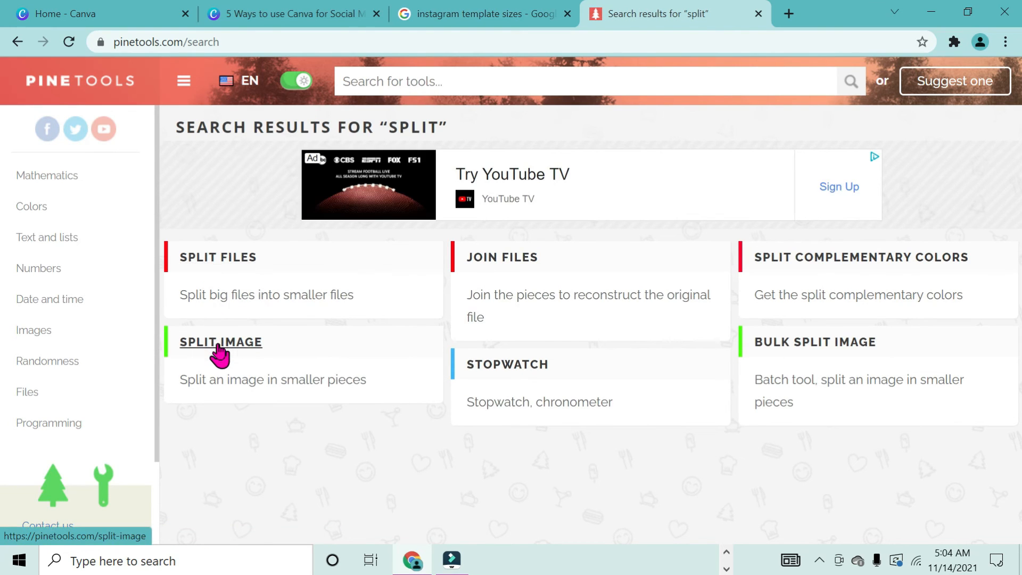
left_click(218, 343)
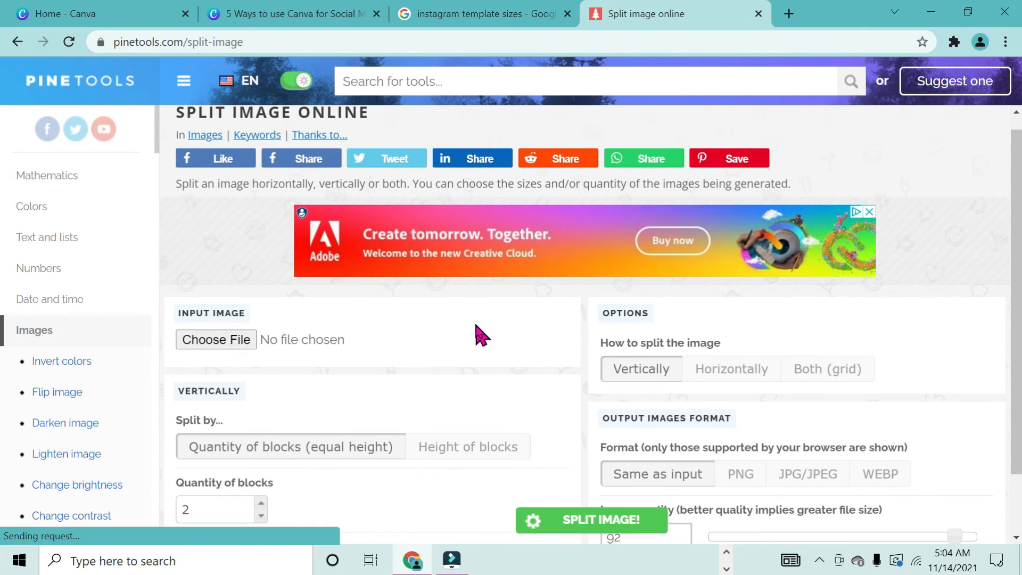
Configure the split as horizontal with 3 equal-width blocks and PNG output
scroll(482, 335, "down", 1)
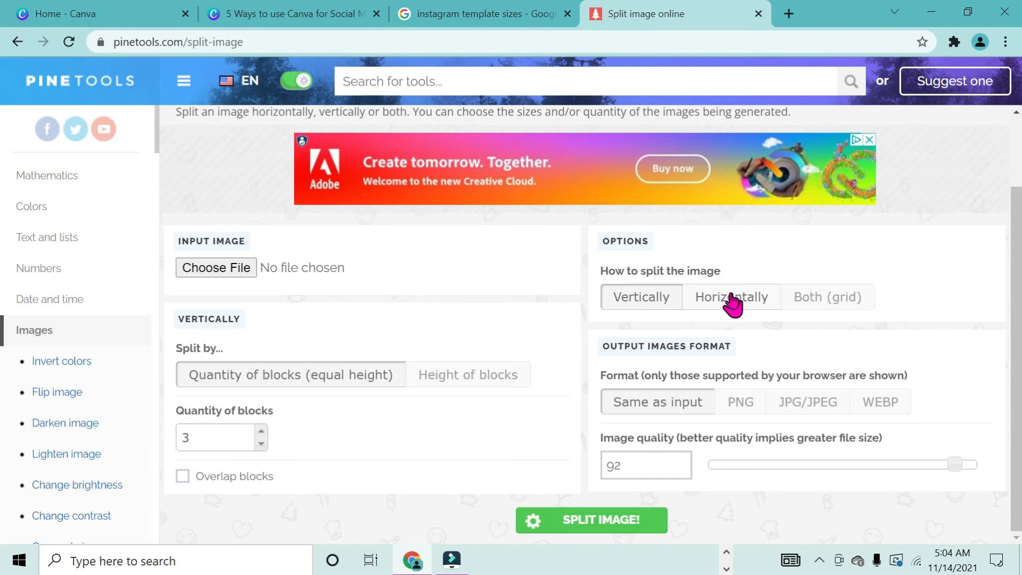
left_click(732, 302)
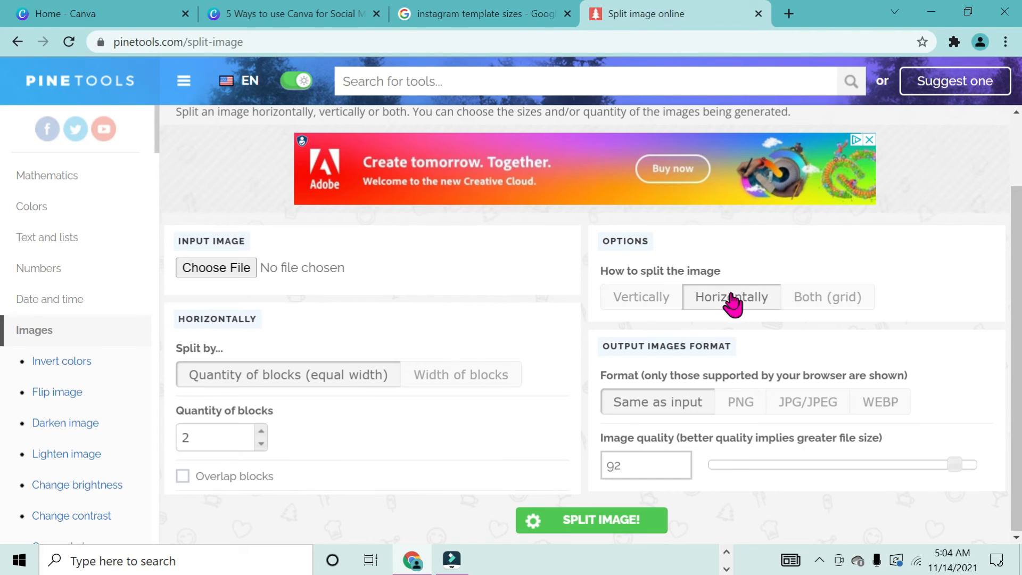
left_click(740, 404)
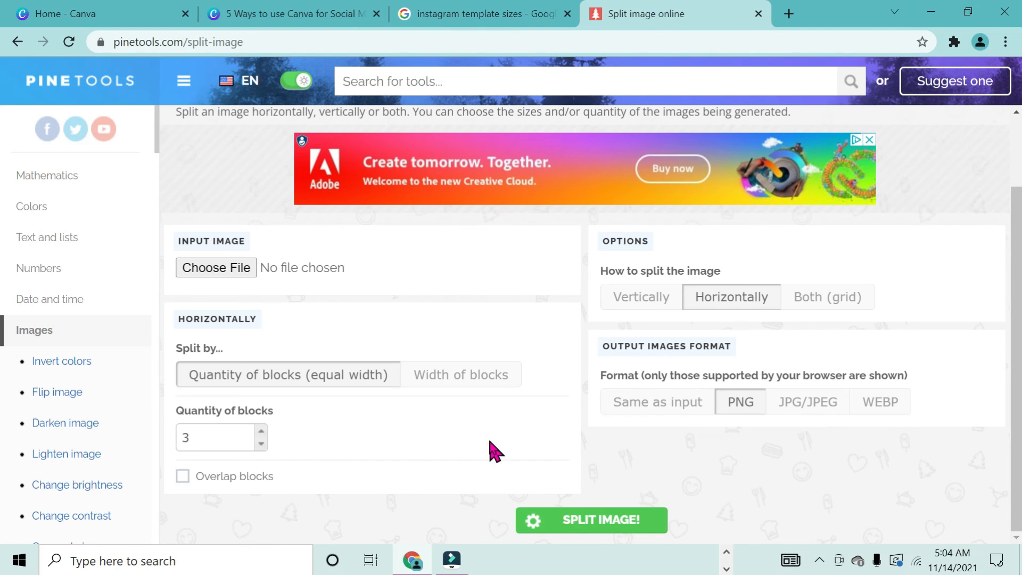
Split the image "5 Ways to use Canva for Social Media (4)" and download all the pieces as a .zip file
left_click(228, 268)
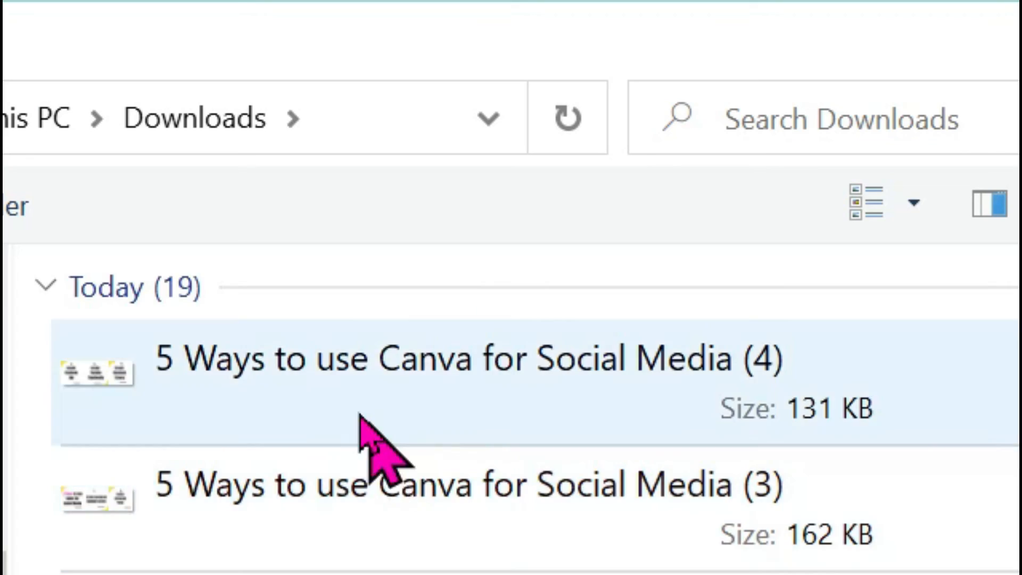
double_click(294, 354)
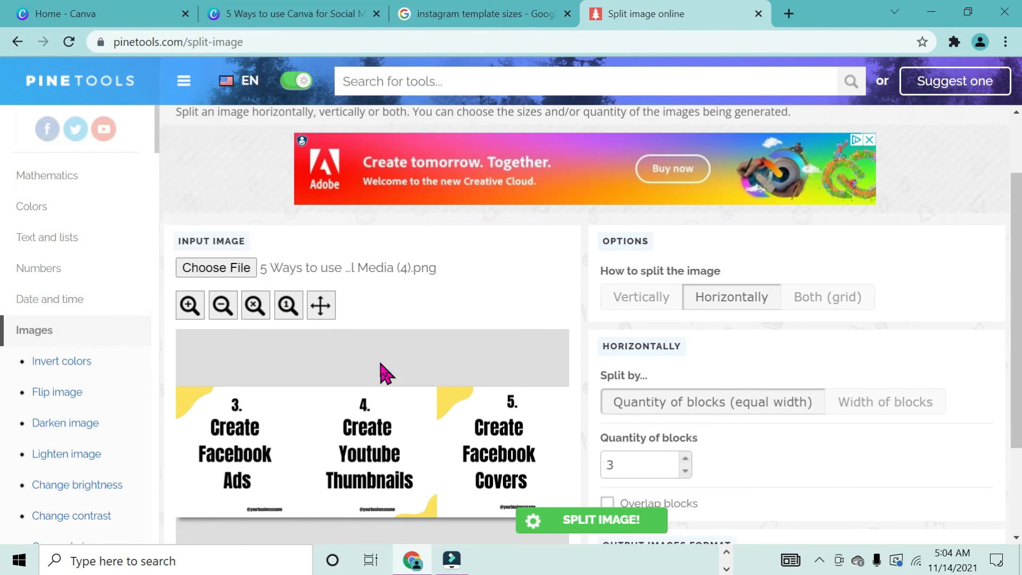
scroll(386, 373, "down", 2)
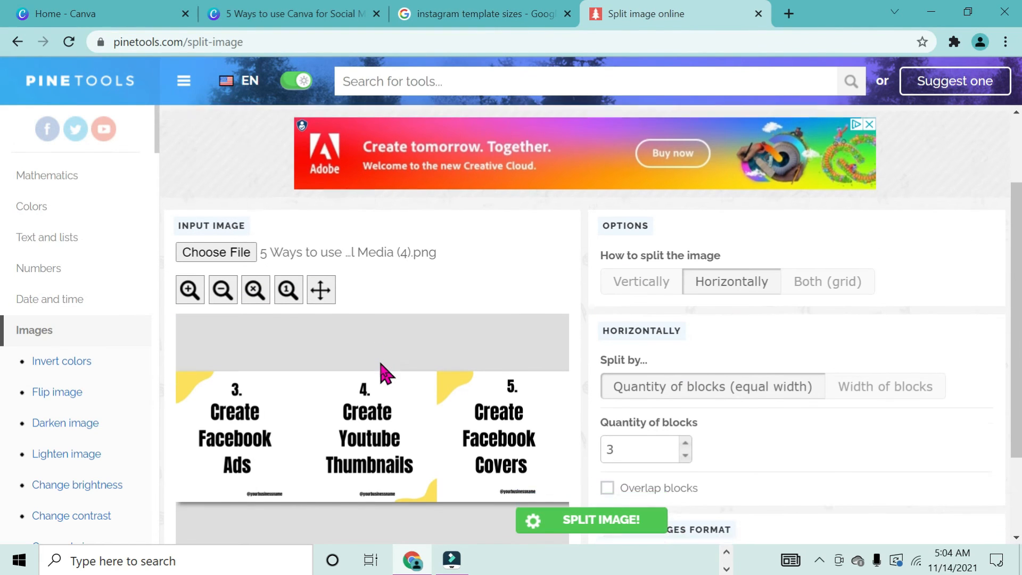
left_click(589, 522)
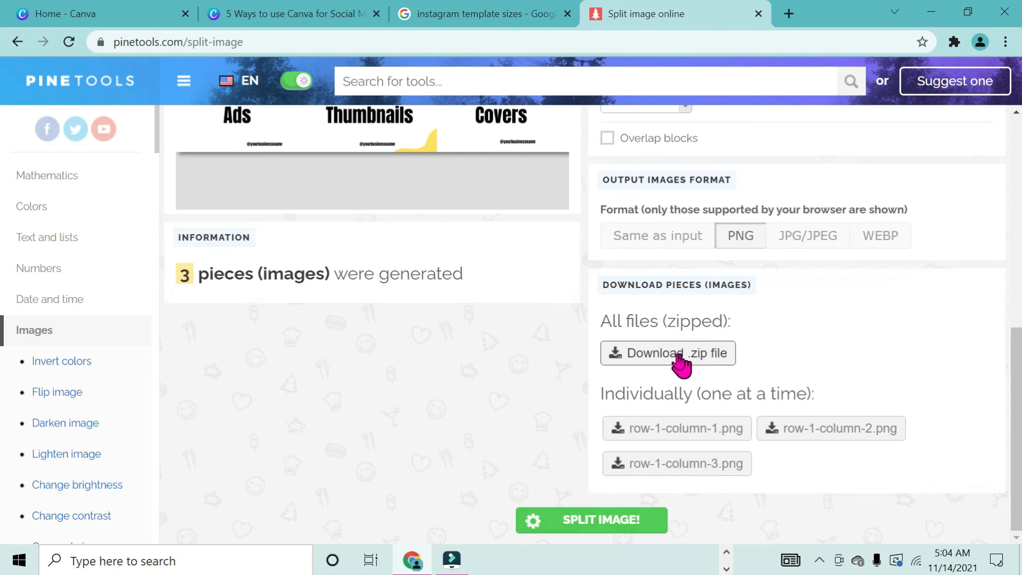
left_click(642, 356)
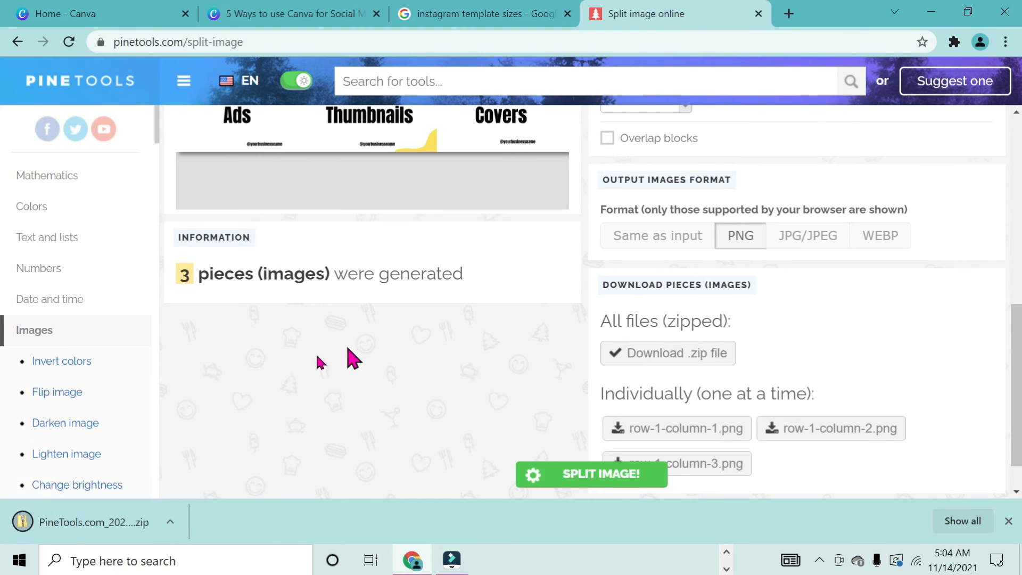
Load "5 Ways to use Canva for Social Media (3)" from Downloads as the new input image and check the split settings
scroll(320, 362, "up", 5)
scroll(318, 365, "up", 3)
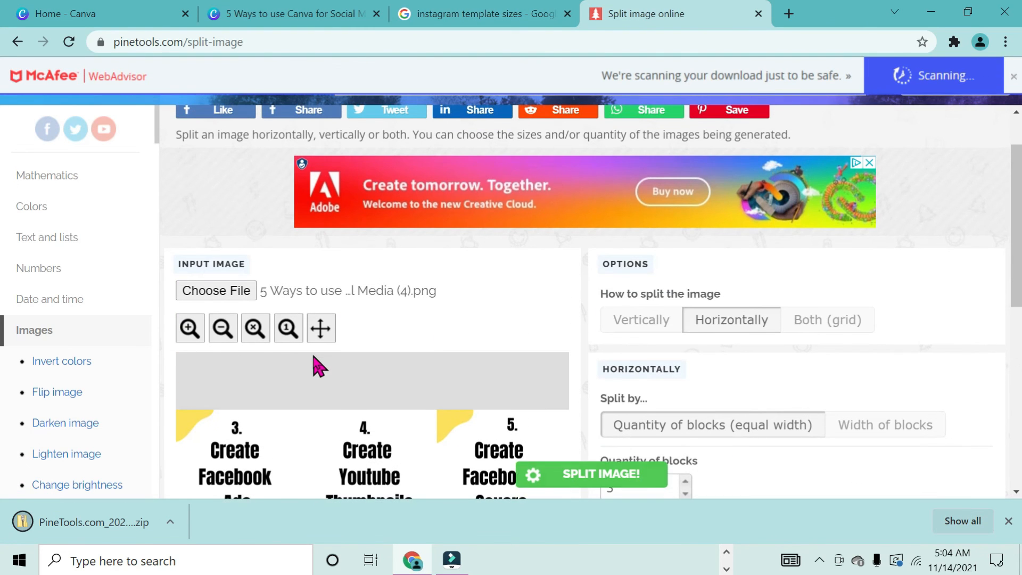
left_click(213, 291)
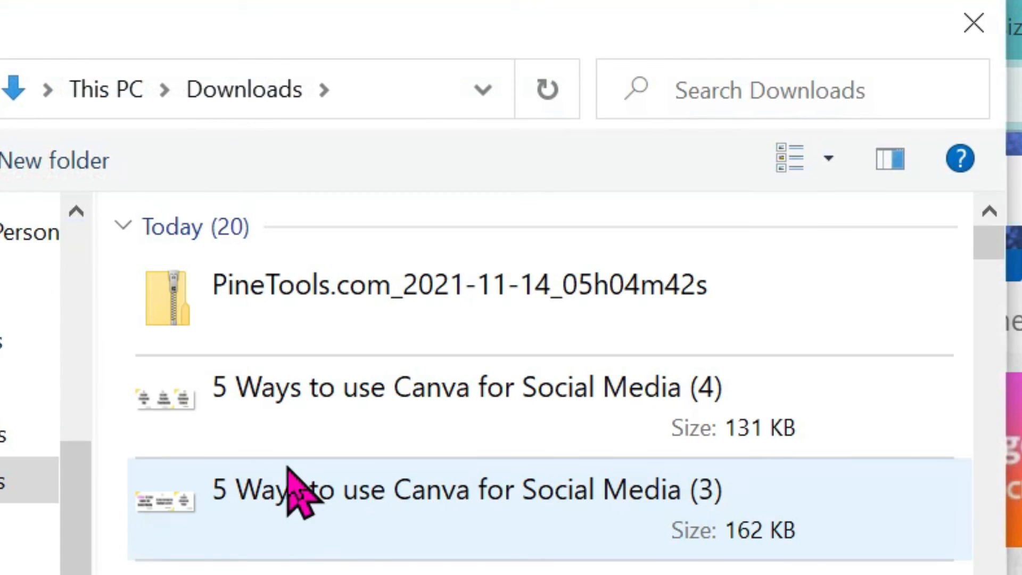
double_click(287, 469)
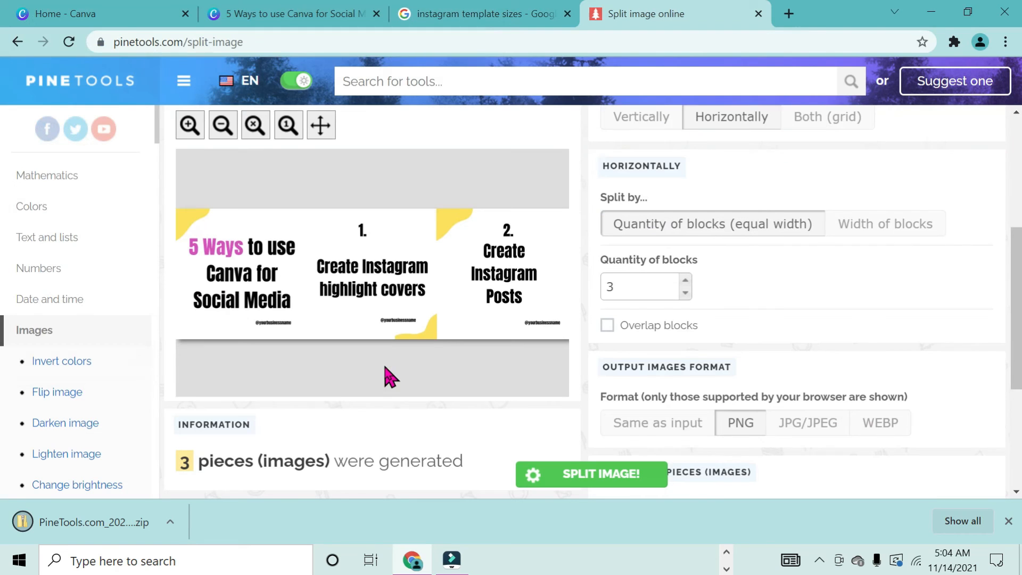
scroll(390, 376, "down", 3)
scroll(390, 376, "up", 1)
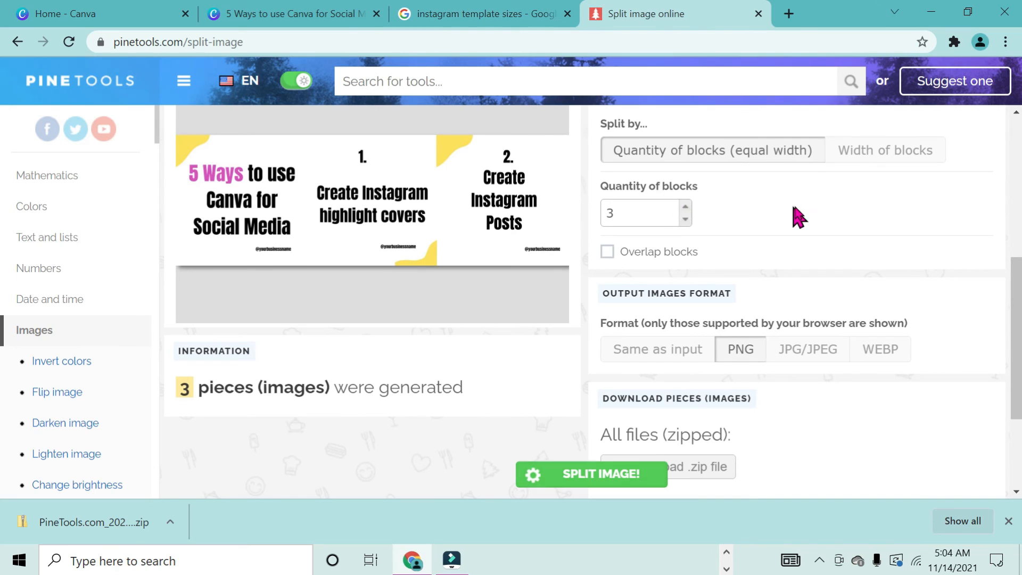
scroll(781, 194, "up", 3)
scroll(782, 194, "down", 3)
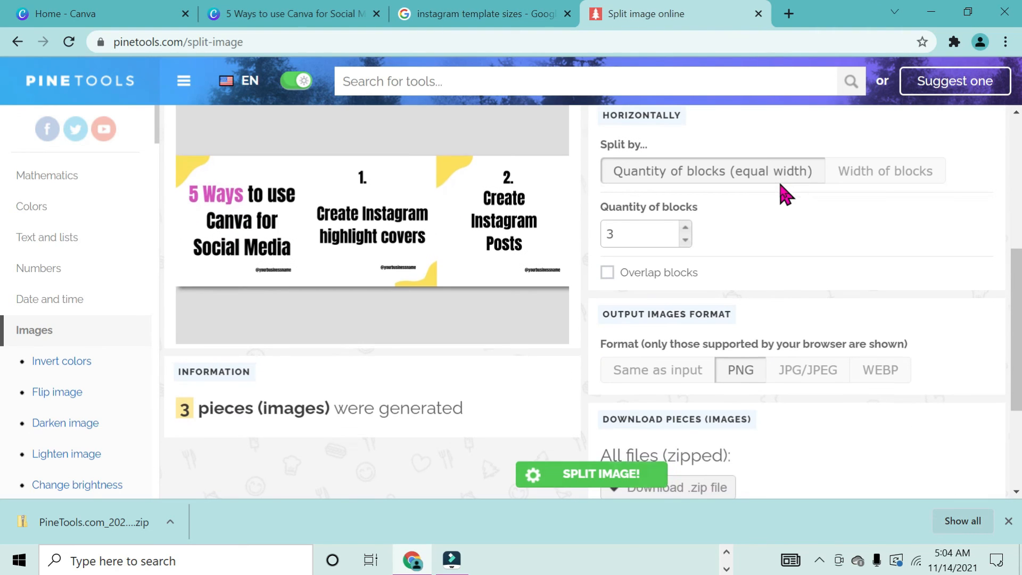
Split the loaded carousel image into its three pieces and download them all as a .zip file
scroll(716, 394, "down", 1)
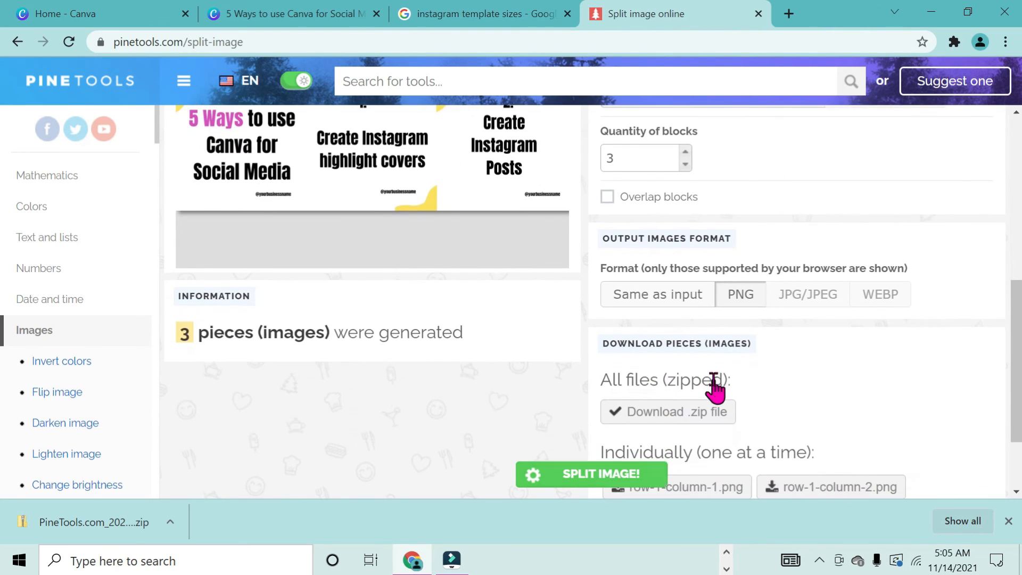
left_click(578, 485)
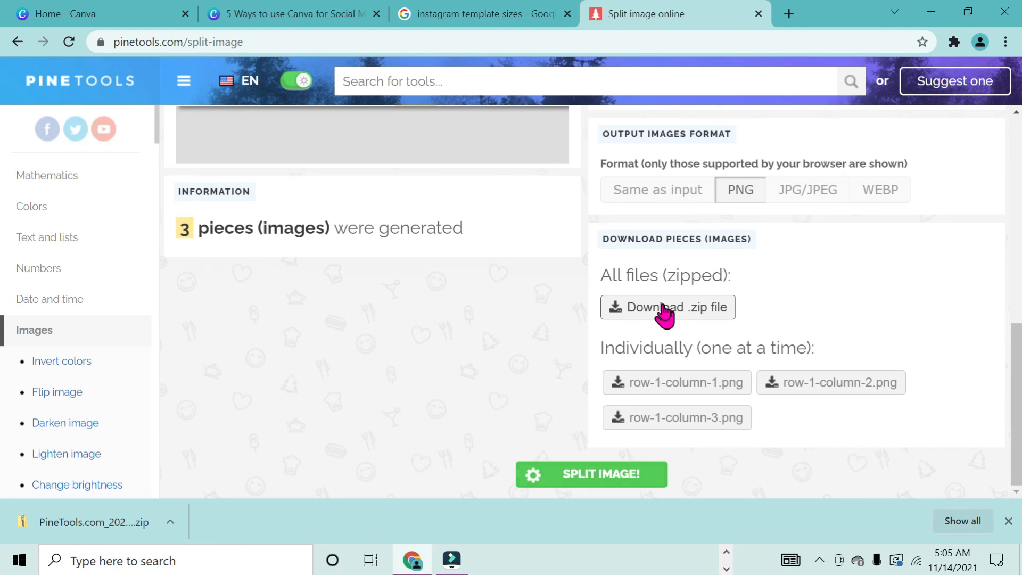
left_click(665, 309)
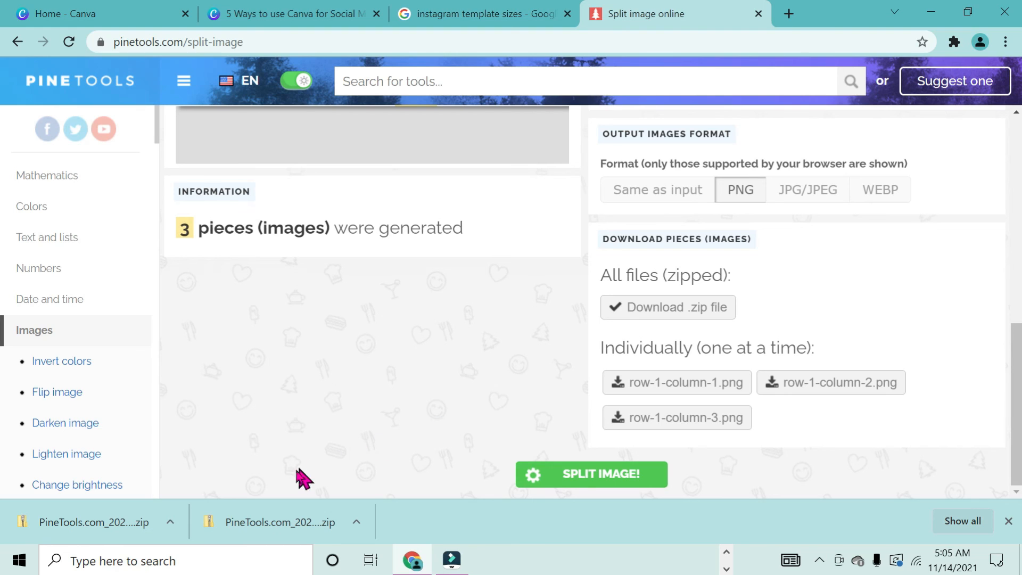
Open the downloaded archive PineTools.com_2021-11-14_05h04m42s in File Explorer and extract its three PNG pieces to the suggested Downloads folder
left_click(253, 528)
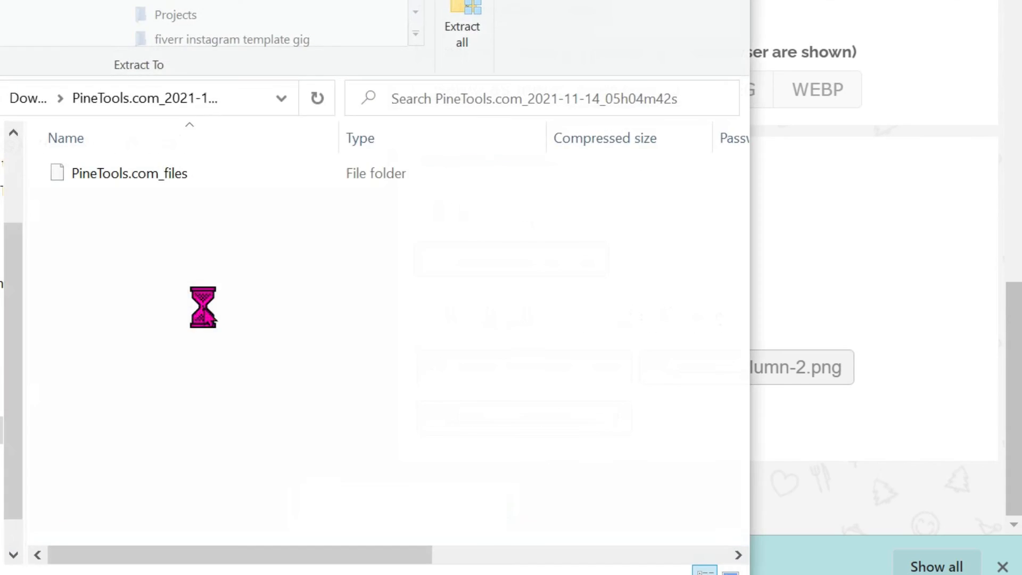
double_click(138, 181)
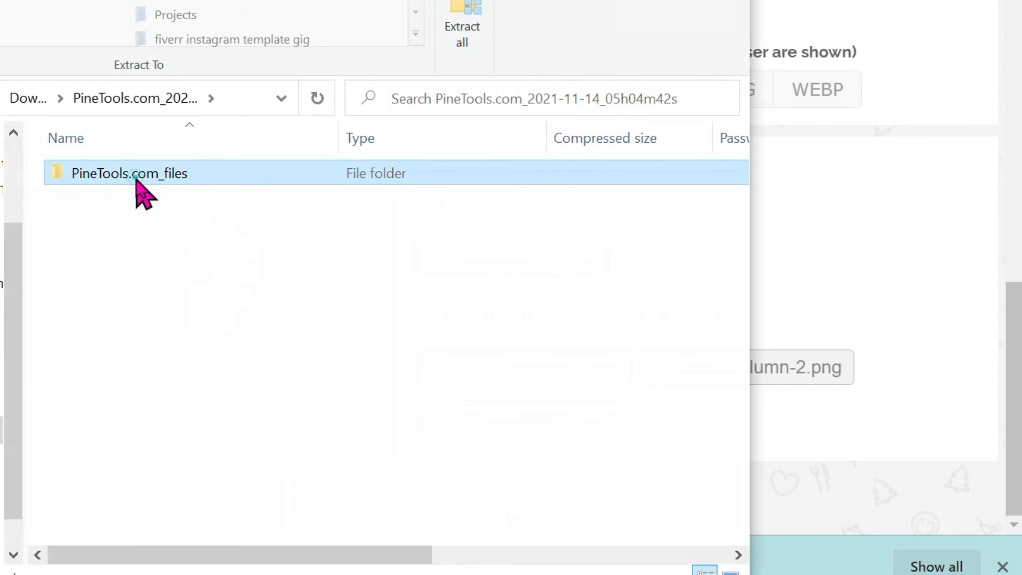
left_click_drag(181, 261, 111, 172)
left_click(464, 26)
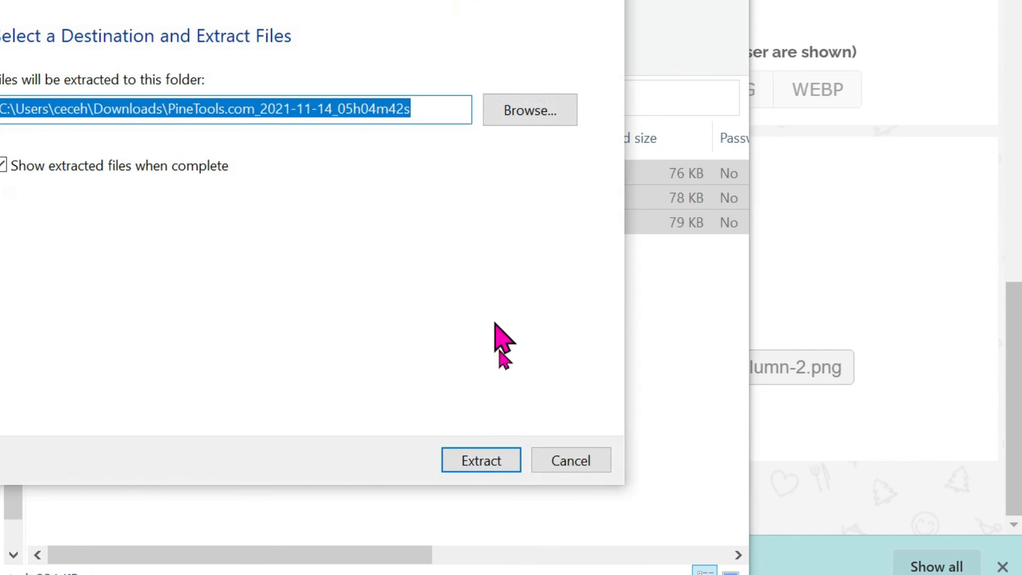
left_click(474, 463)
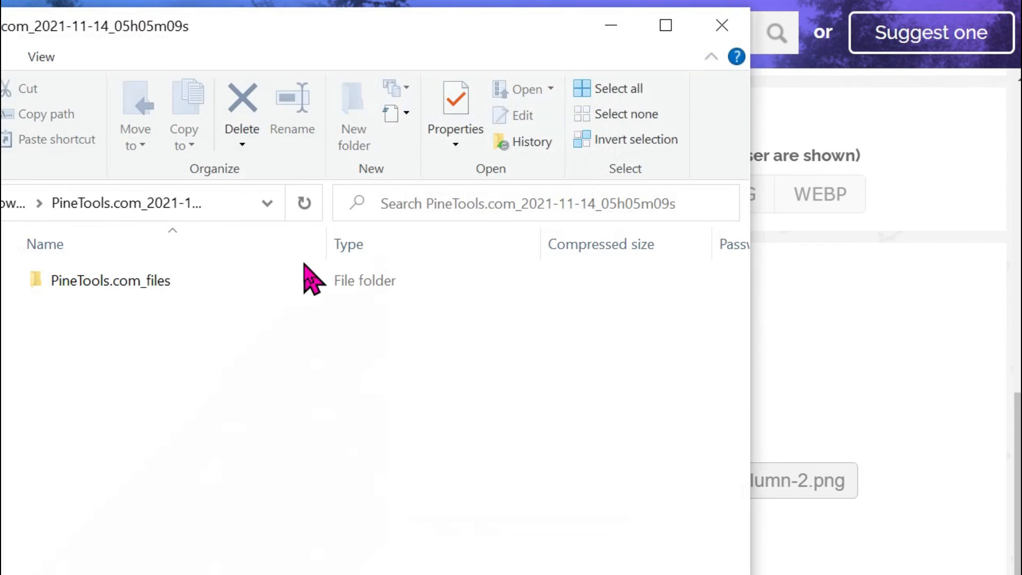
Extract the three PNG pieces from PineTools.com_2021-11-14_05h05m09s to the suggested Downloads folder and view the extracted images as large thumbnails
double_click(143, 285)
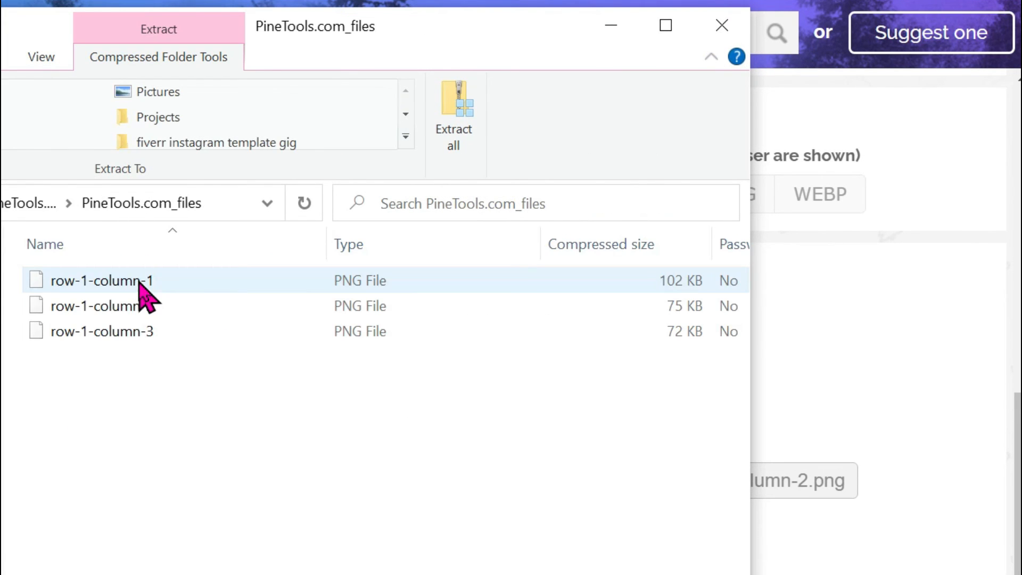
left_click_drag(181, 370, 77, 226)
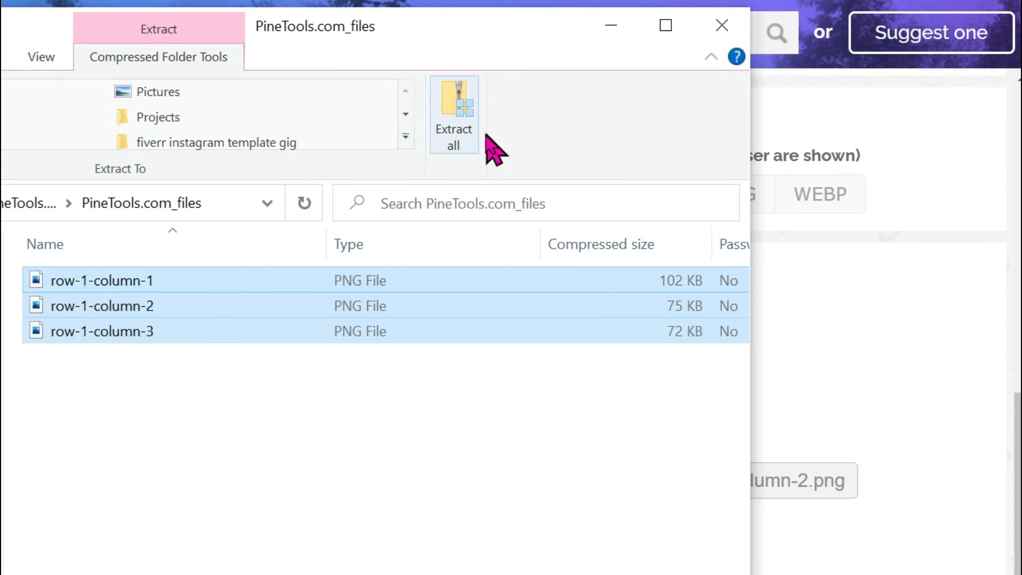
left_click(459, 120)
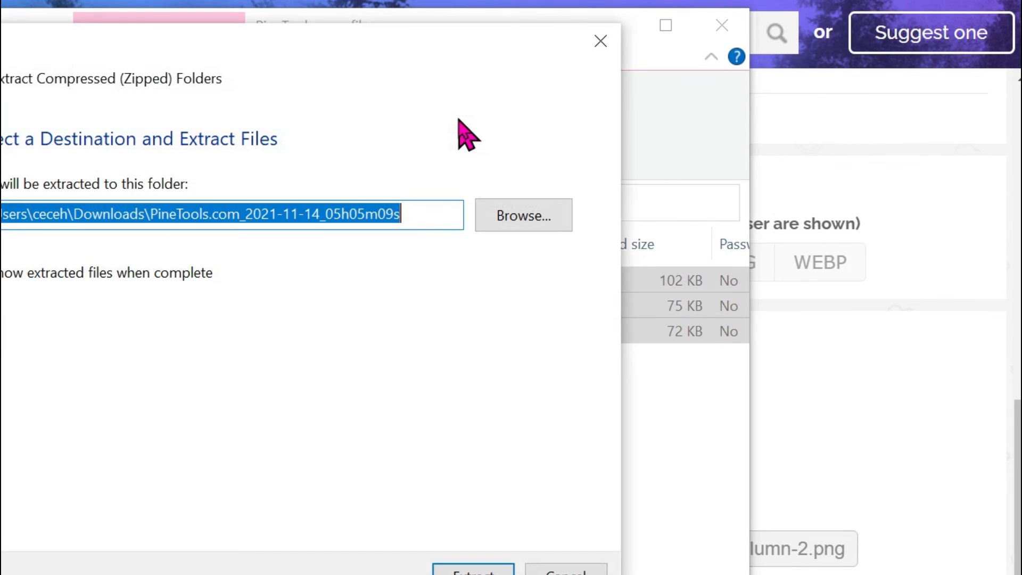
left_click(471, 570)
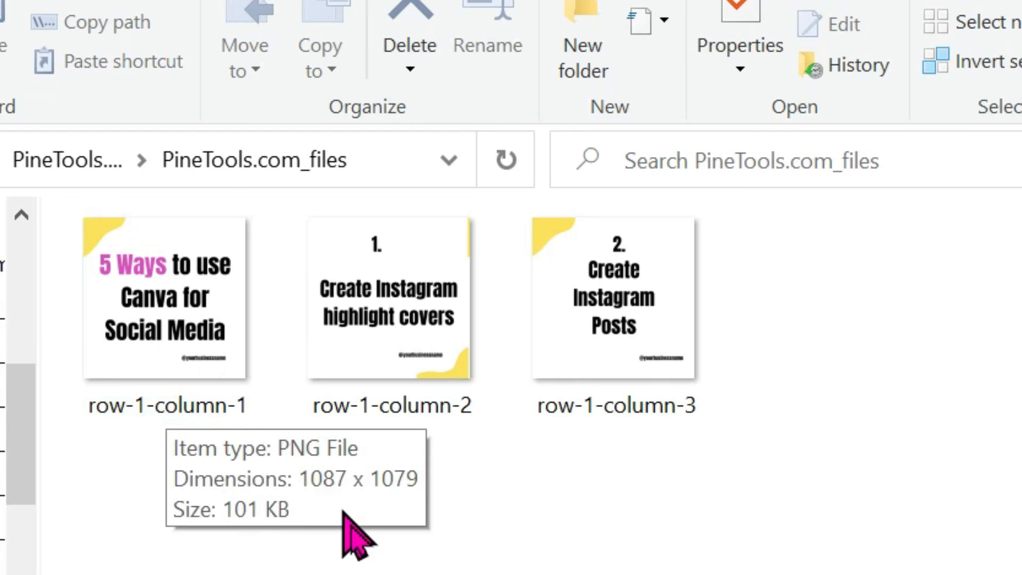
scroll(455, 510, "up", 3, "ctrl")
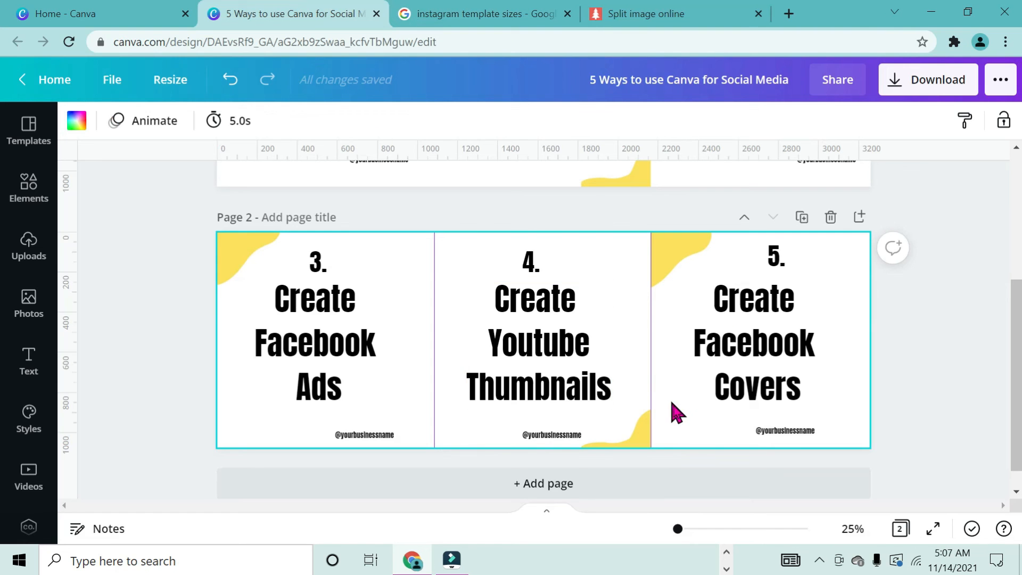
scroll(676, 413, "up", 5)
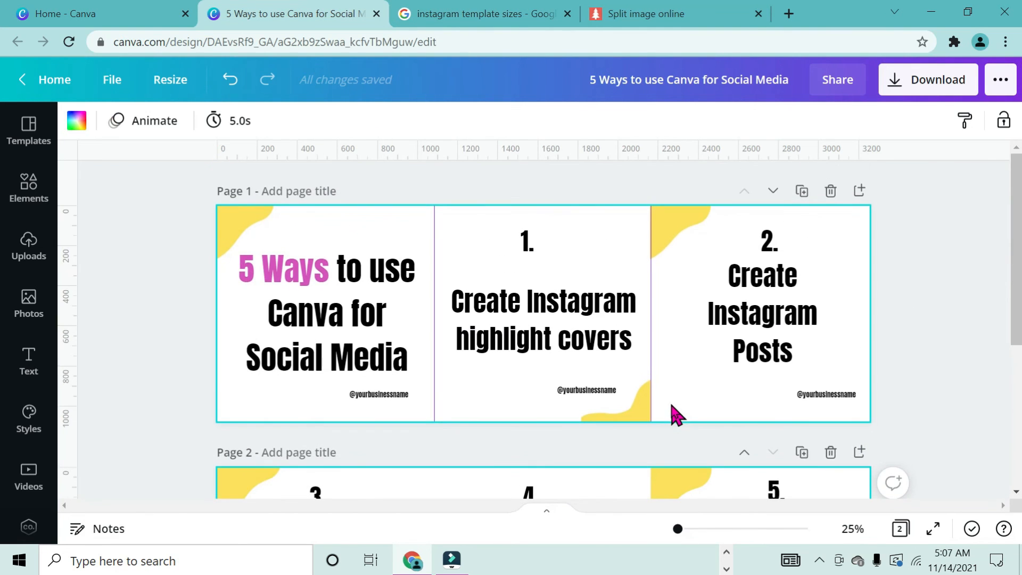
scroll(676, 412, "down", 5)
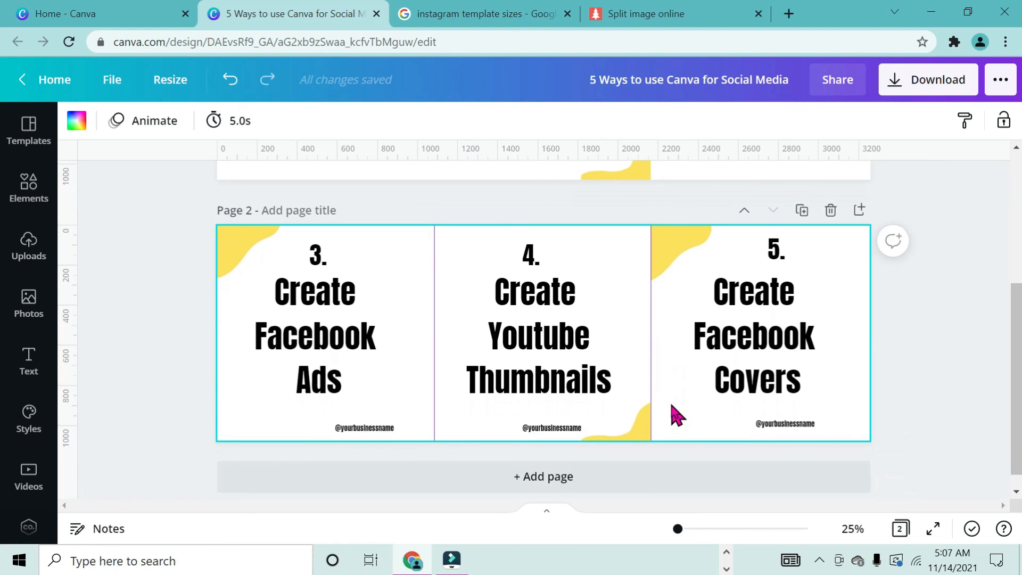
scroll(676, 413, "up", 3)
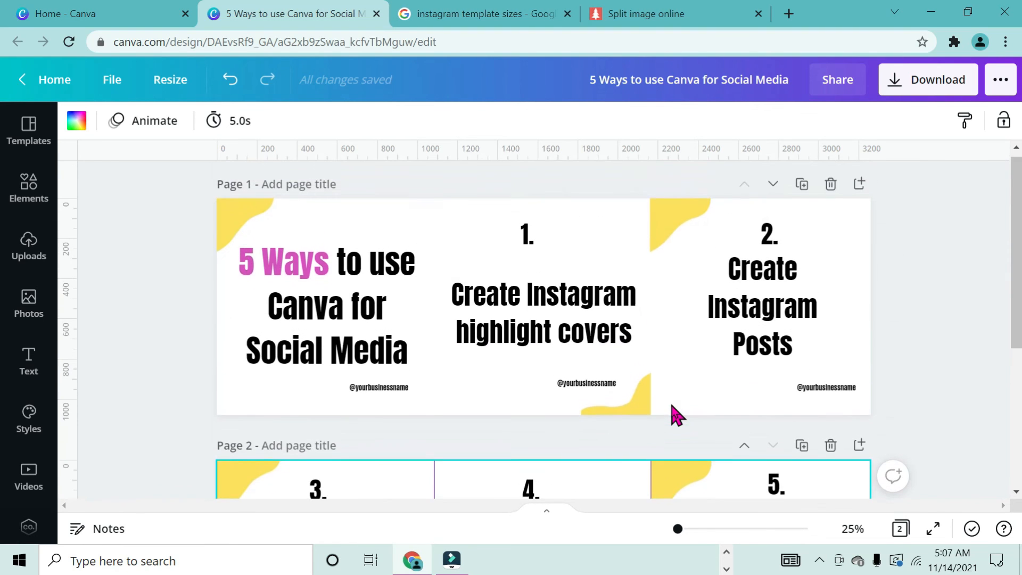
scroll(676, 415, "down", 1)
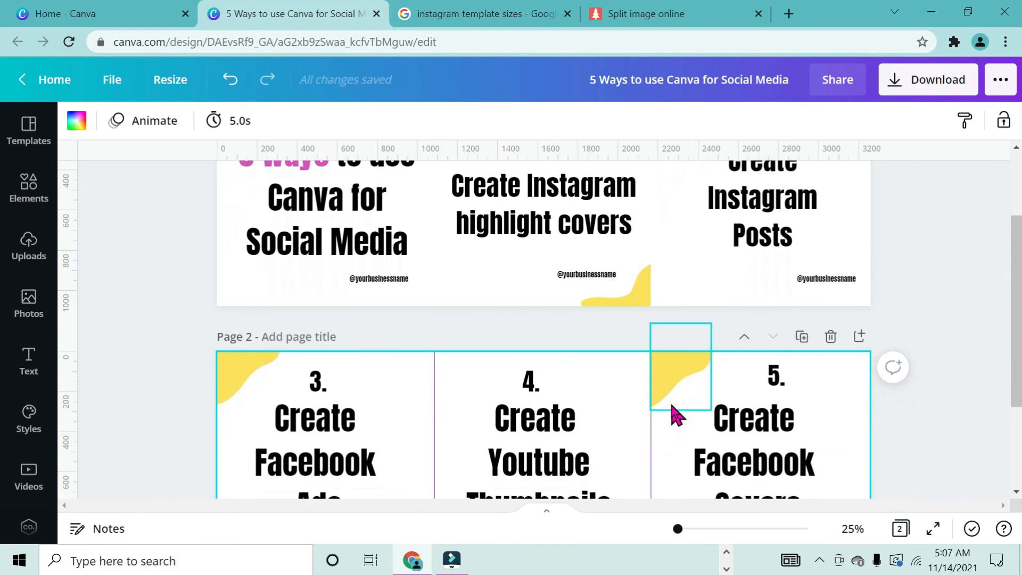